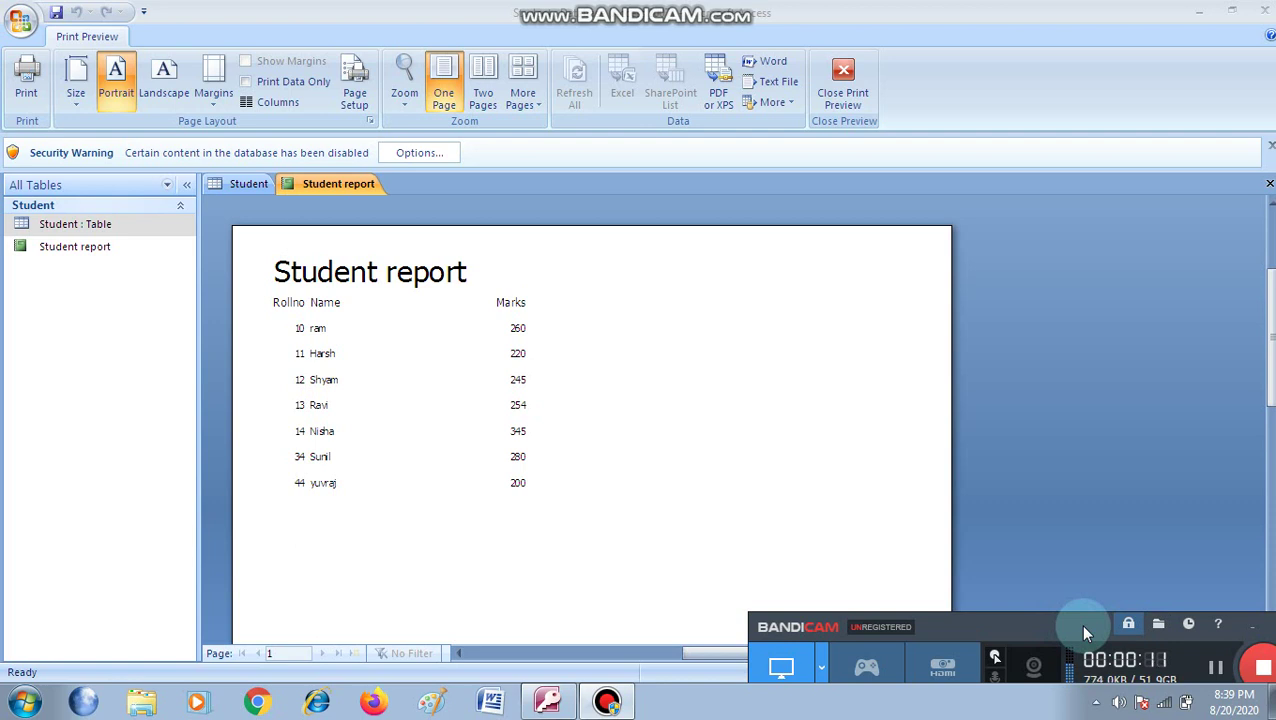
Close the Student report's print preview and bring up its list of report views
{"action": "left_click_drag", "start_coordinate": [1082, 633], "coordinate": [1103, 684]}
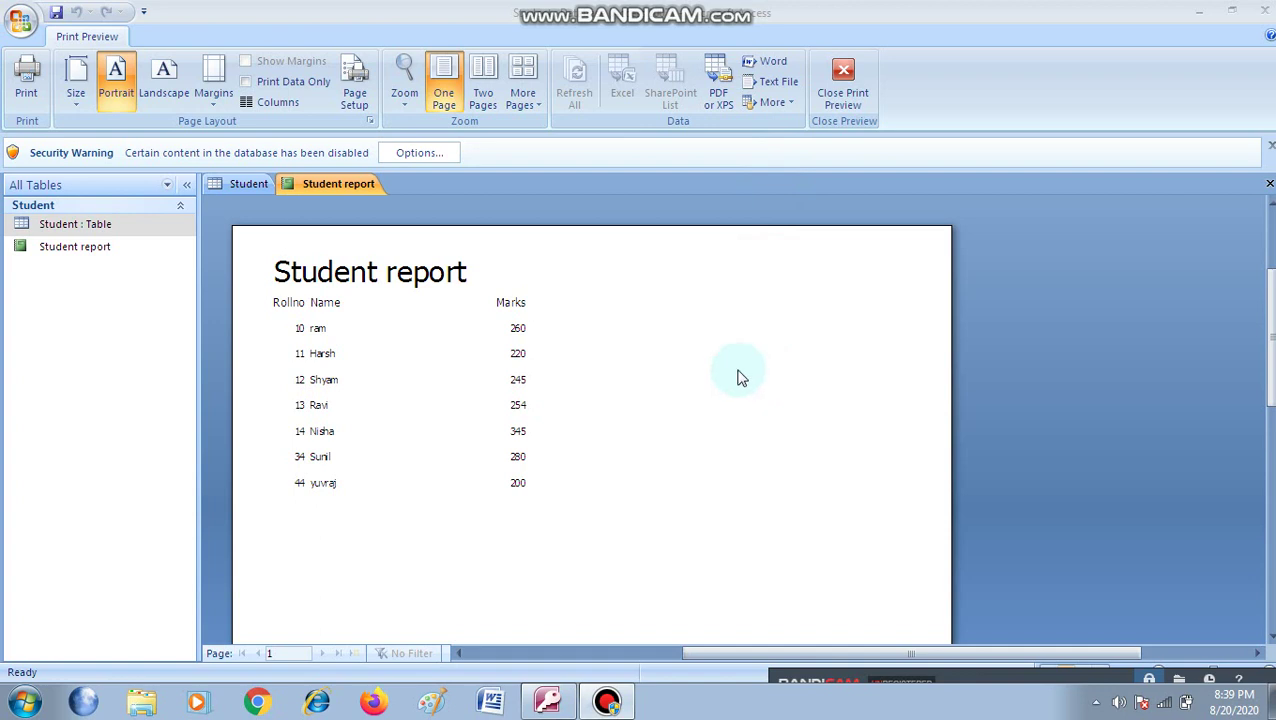
{"action": "left_click", "coordinate": [845, 102]}
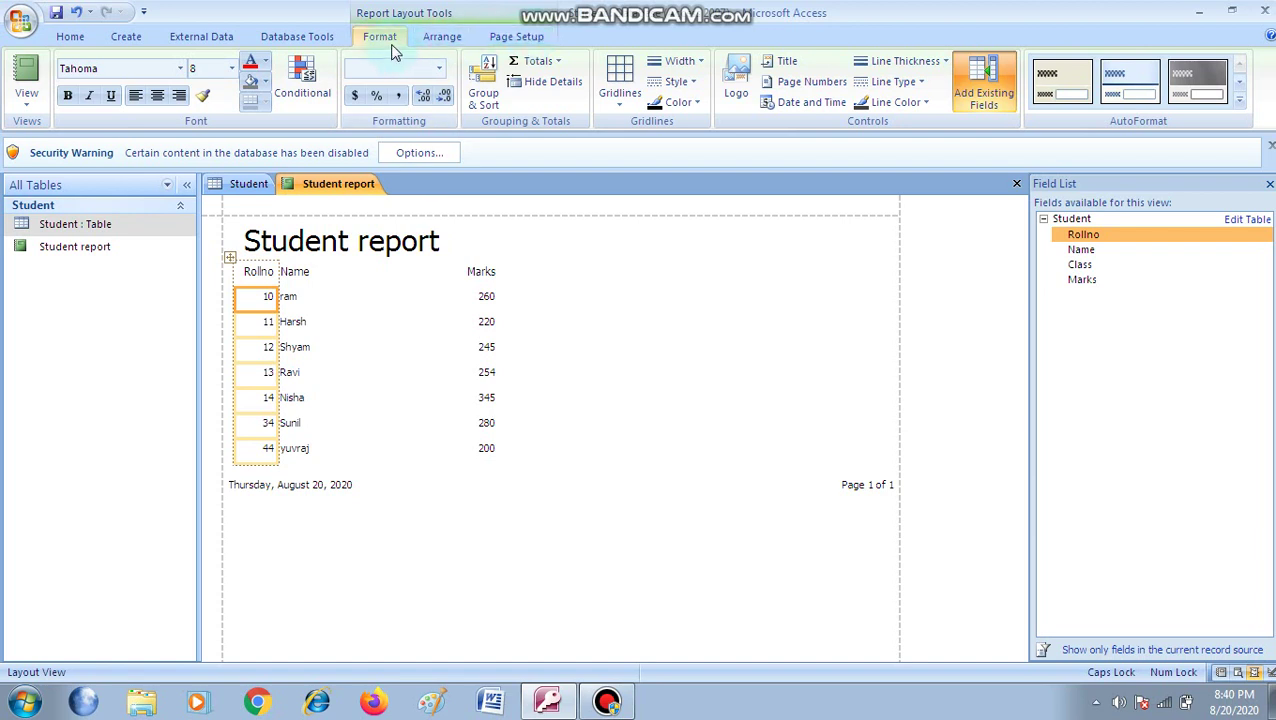
{"action": "left_click", "coordinate": [28, 105]}
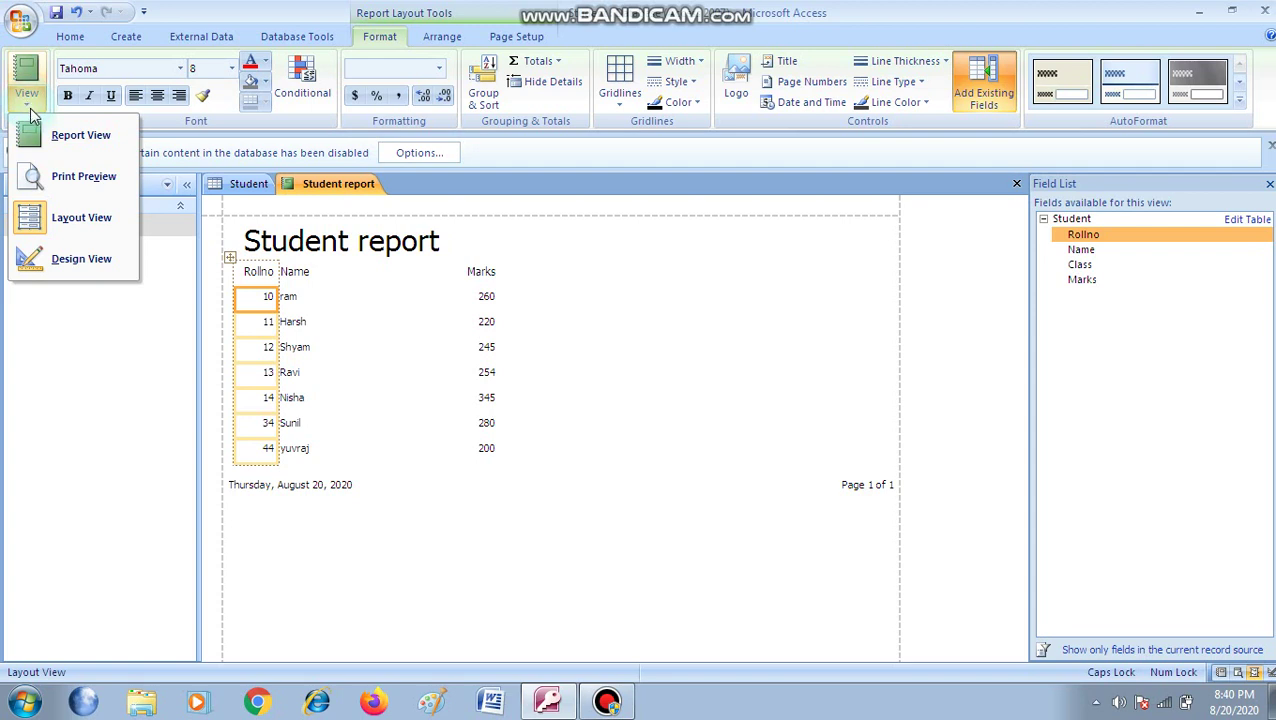
Switch the Student report to Design view to see its header, detail and footer sections
{"action": "left_click", "coordinate": [85, 262]}
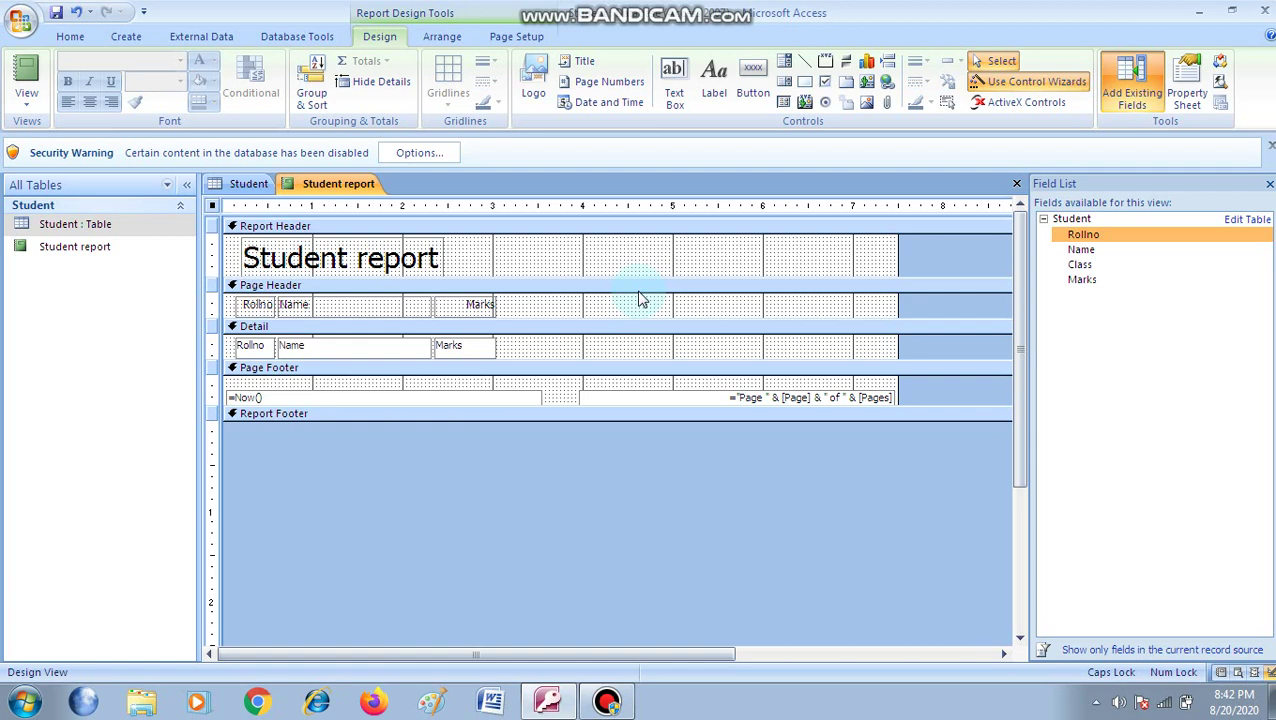
{"action": "left_click", "coordinate": [27, 100]}
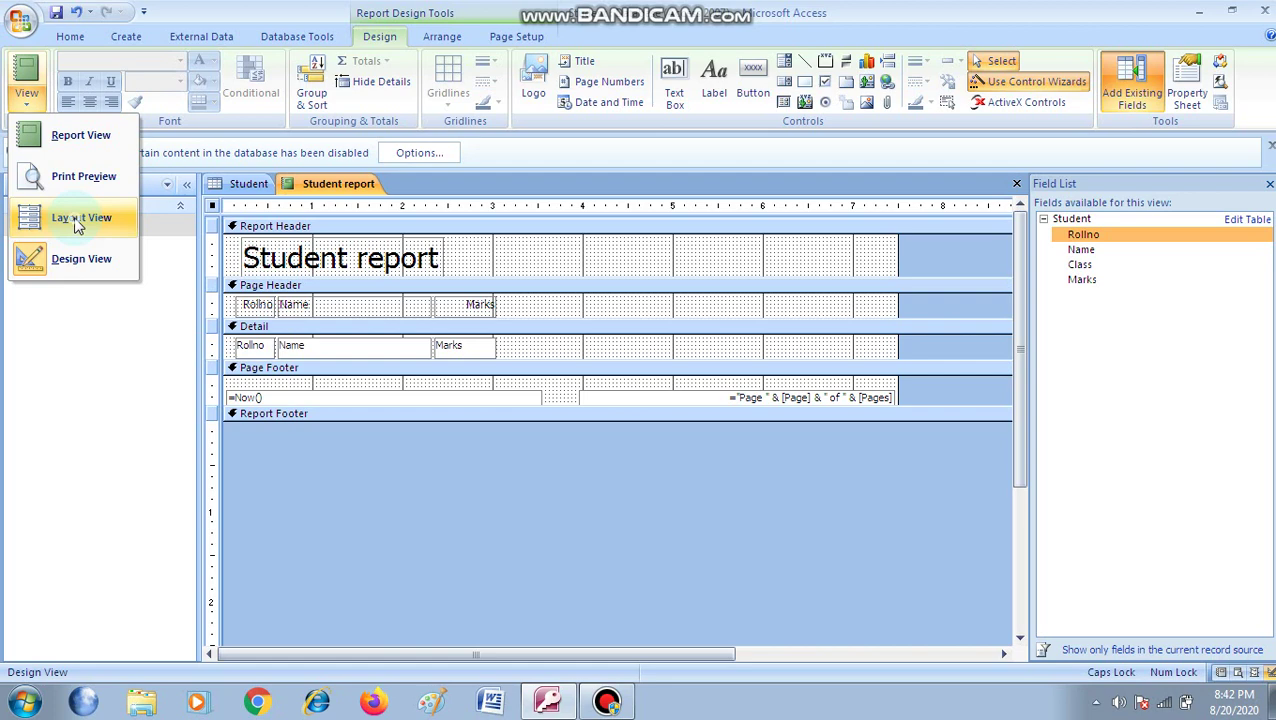
Return the Student report to Layout view and apply the orange AutoFormat style
{"action": "left_click", "coordinate": [79, 219]}
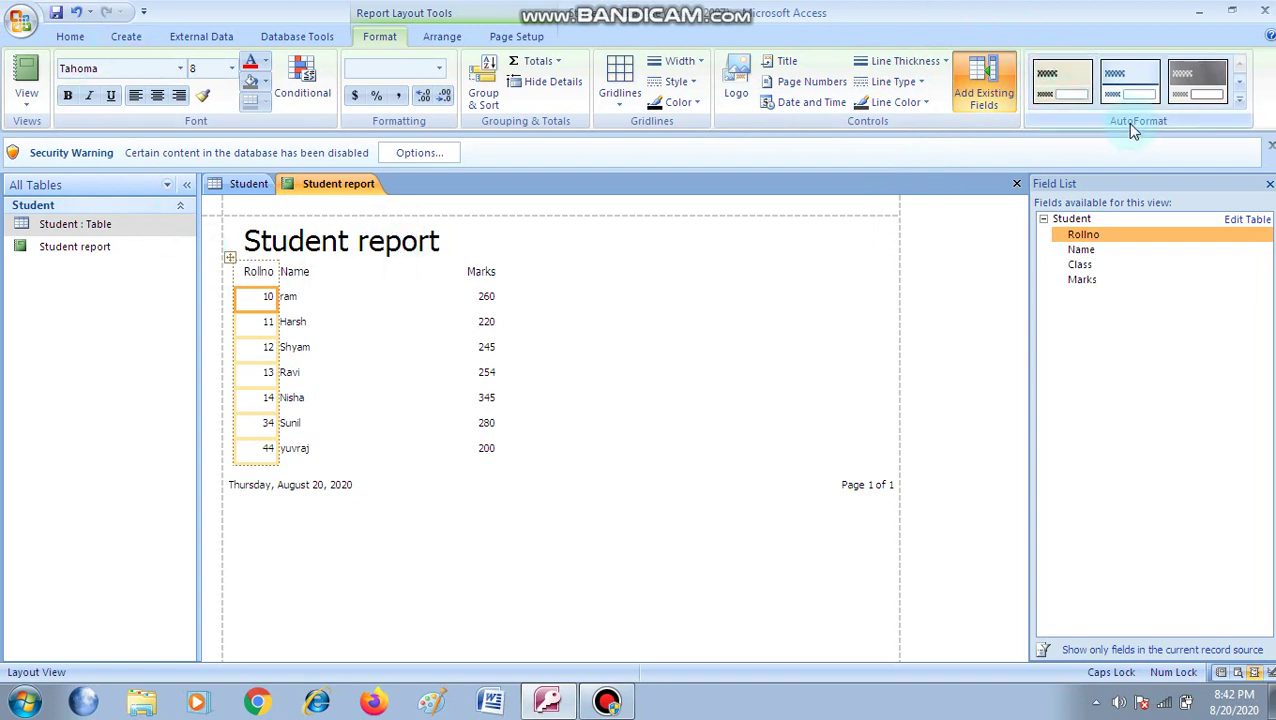
{"action": "left_click", "coordinate": [1240, 104]}
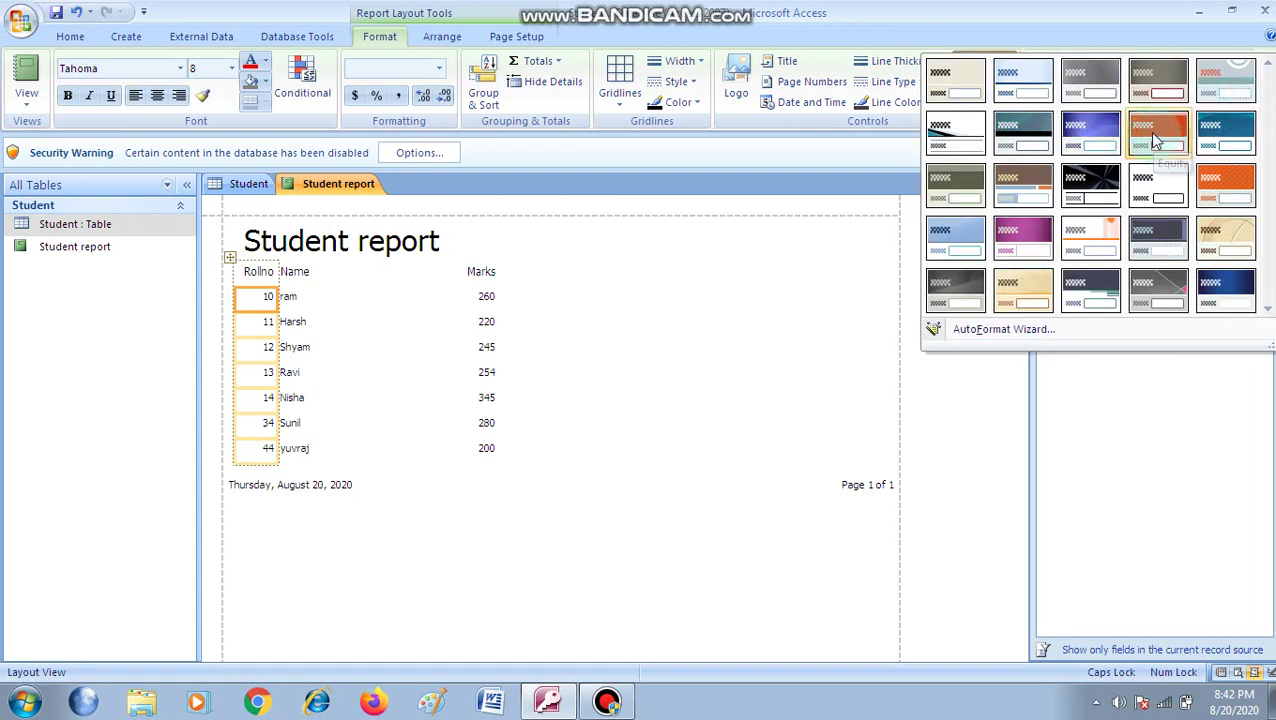
{"action": "left_click", "coordinate": [1155, 141]}
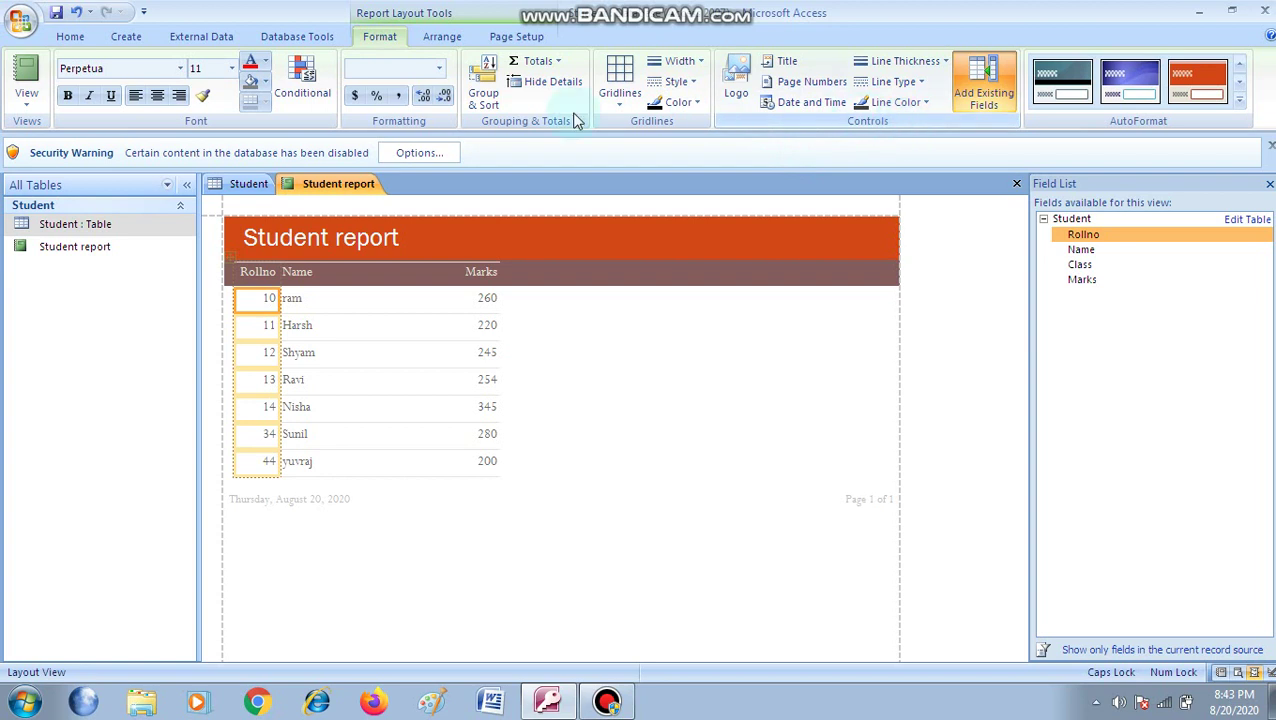
{"action": "left_click", "coordinate": [27, 104]}
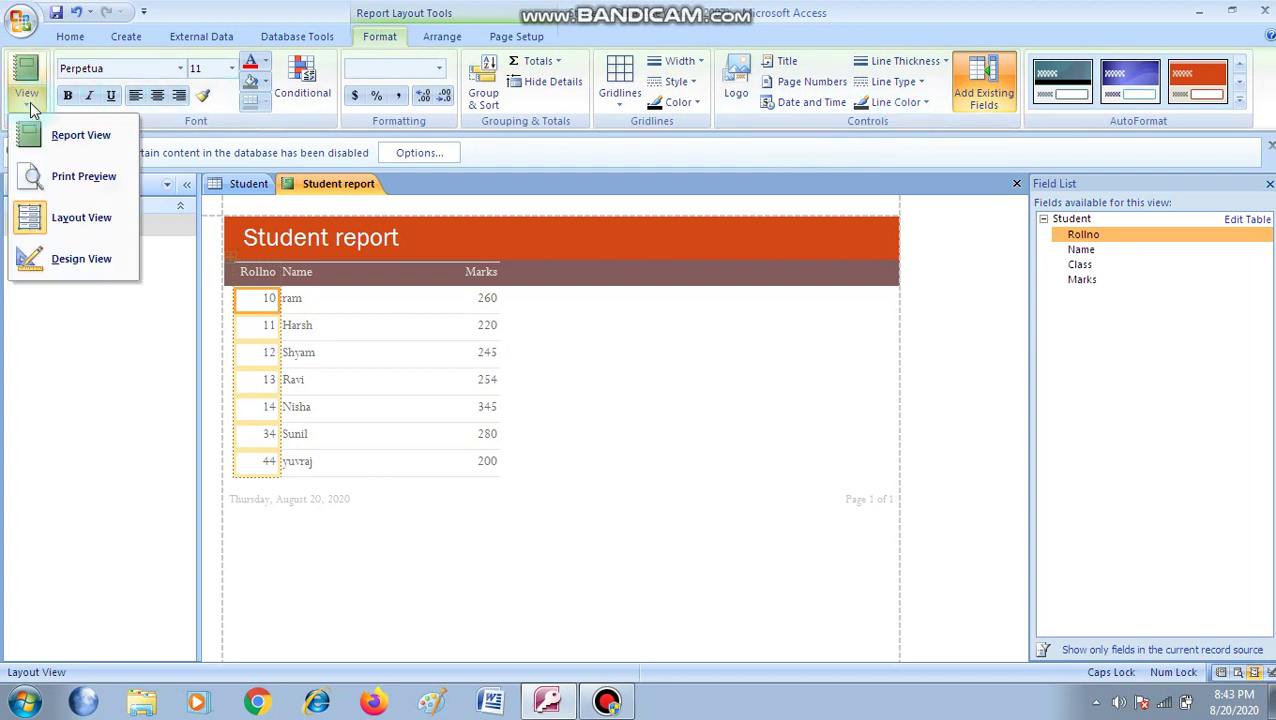
Display the orange-formatted Student report in Report view
{"action": "left_click", "coordinate": [77, 136]}
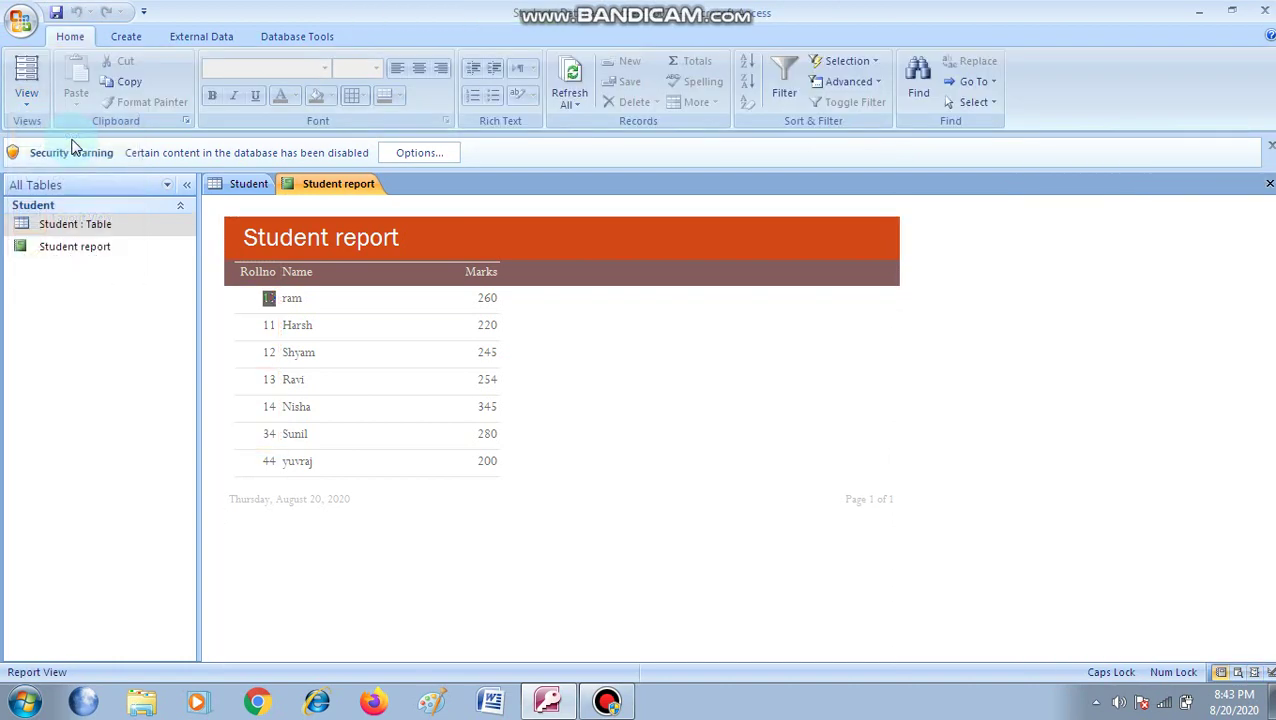
{"action": "left_click", "coordinate": [27, 108]}
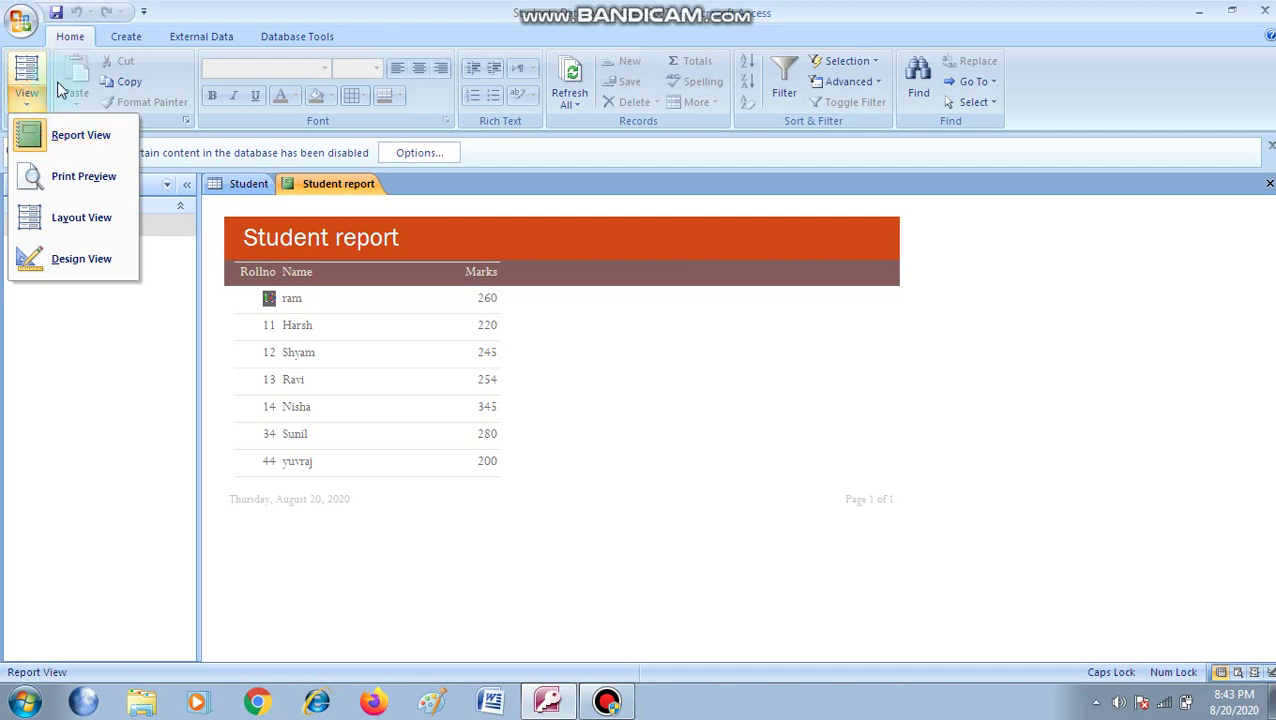
Start a blank report, Report1, with the Student table as its field source
{"action": "left_click", "coordinate": [125, 37]}
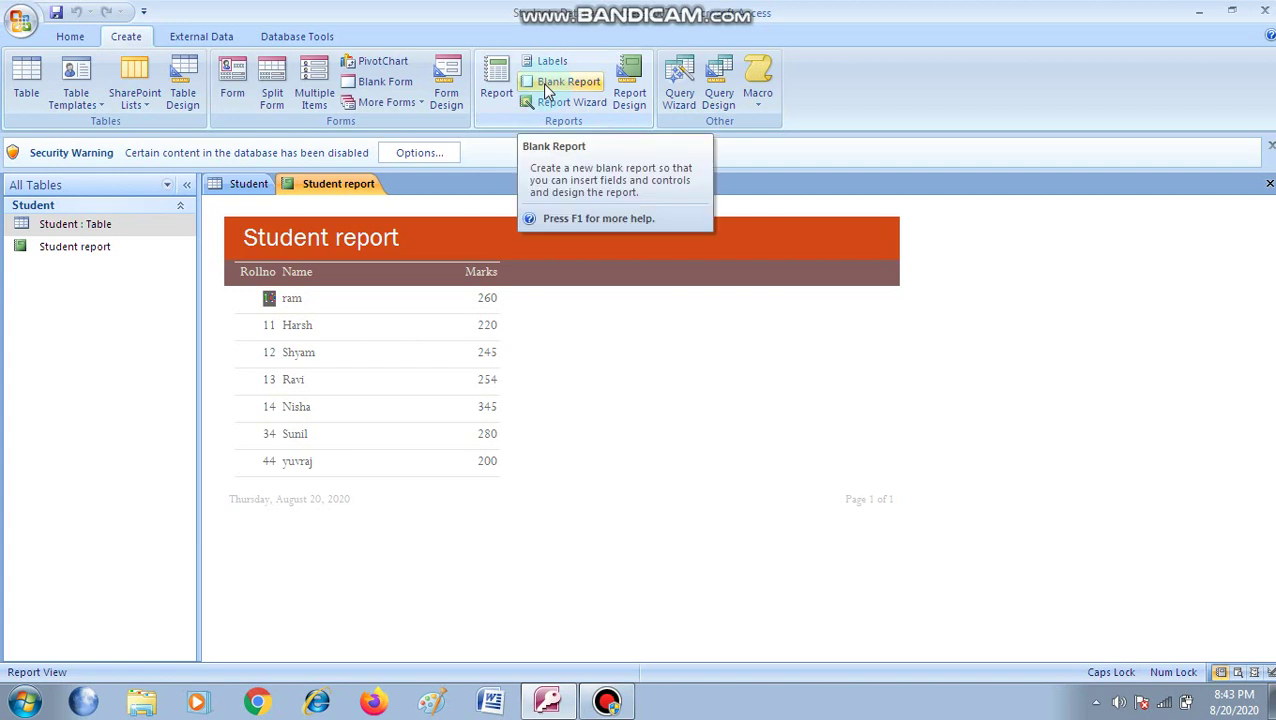
{"action": "left_click", "coordinate": [128, 228]}
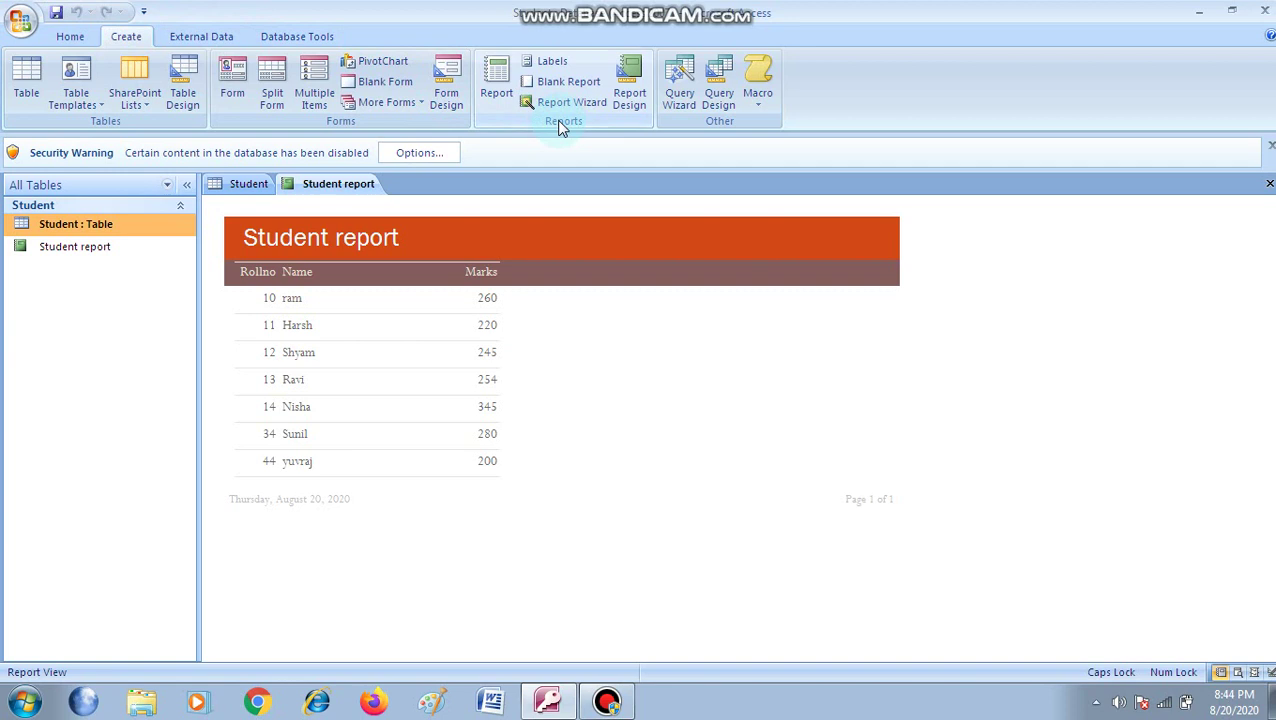
{"action": "left_click", "coordinate": [563, 83]}
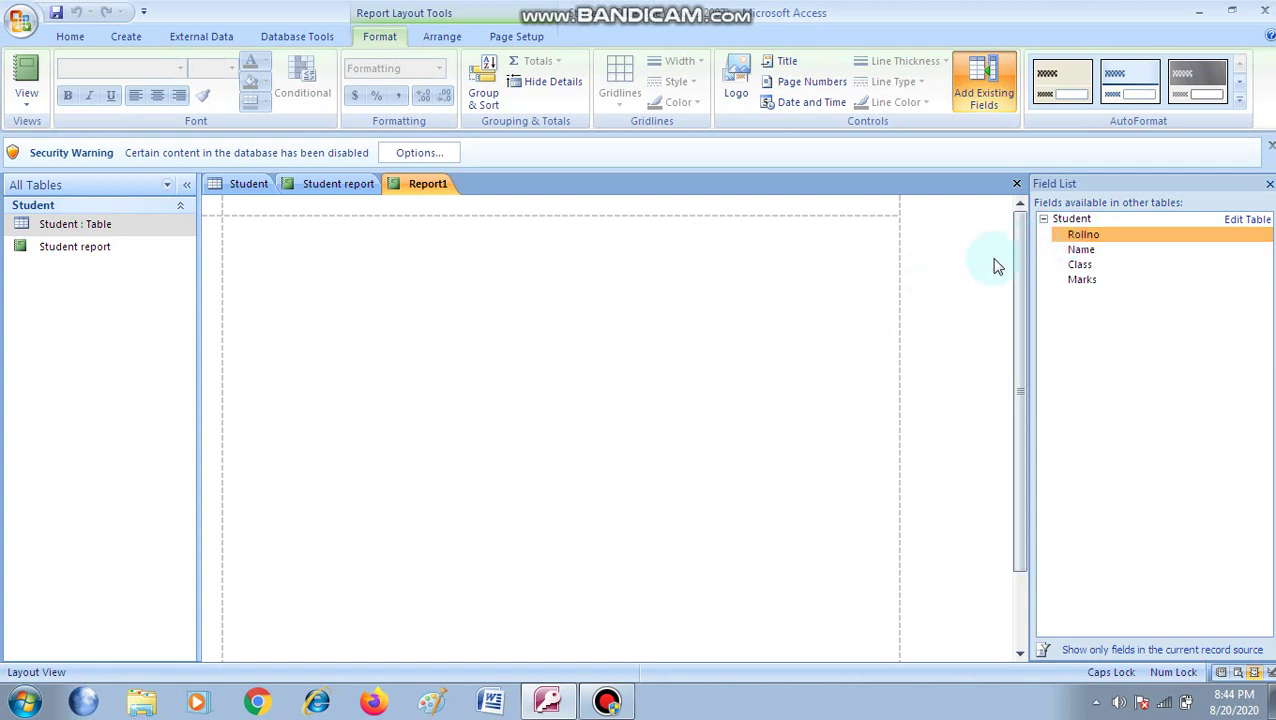
Add the Rollno field to Report1, undoing a misplaced Name field
{"action": "left_click_drag", "start_coordinate": [1086, 237], "coordinate": [261, 291]}
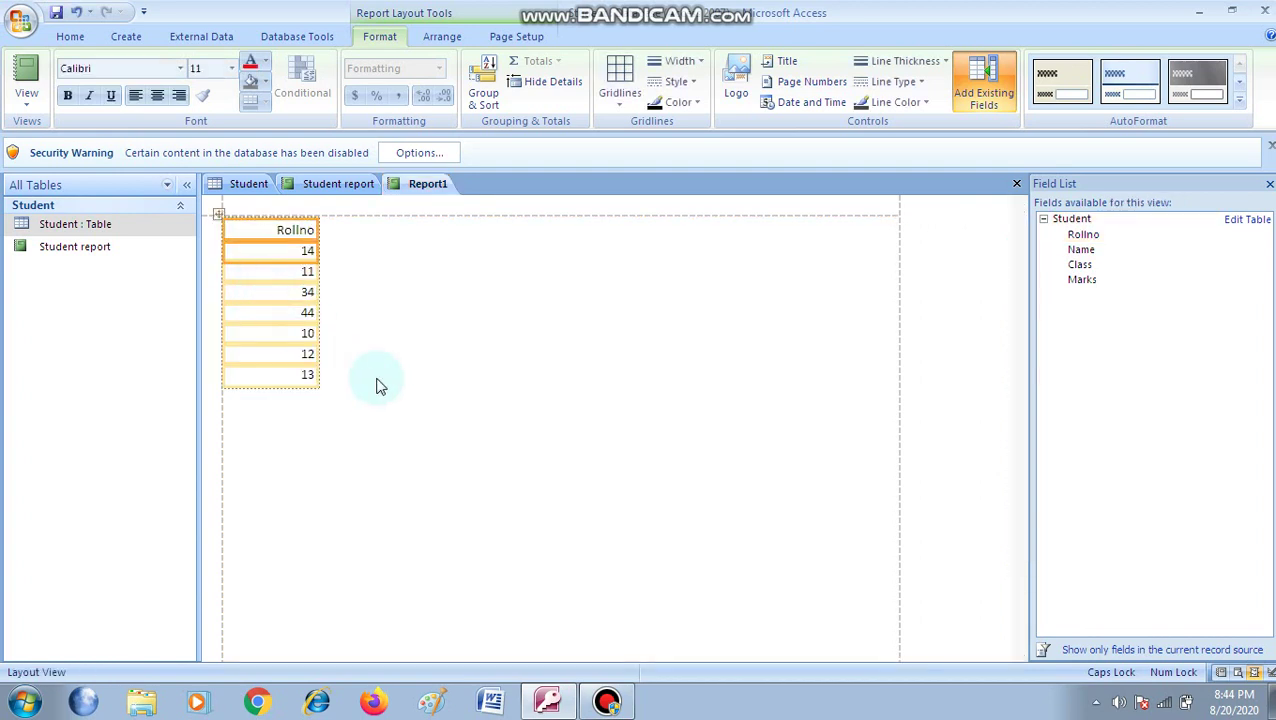
{"action": "left_click", "coordinate": [27, 100]}
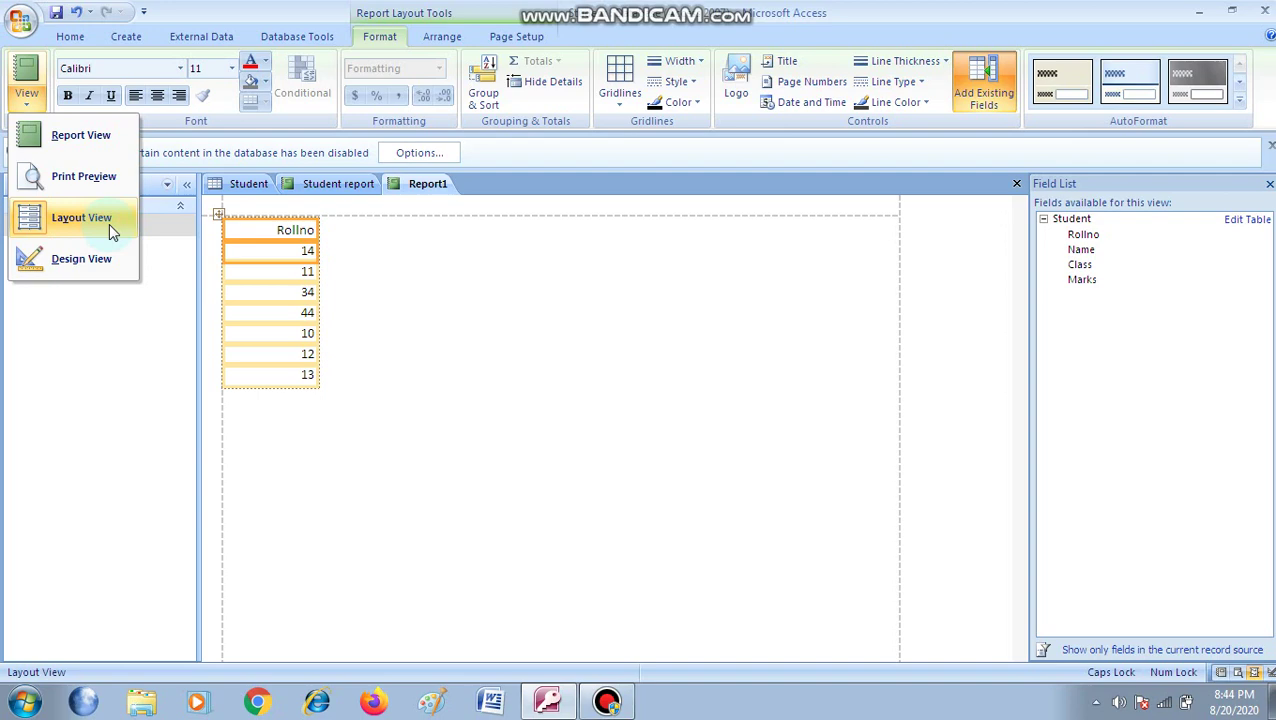
{"action": "left_click", "coordinate": [116, 266]}
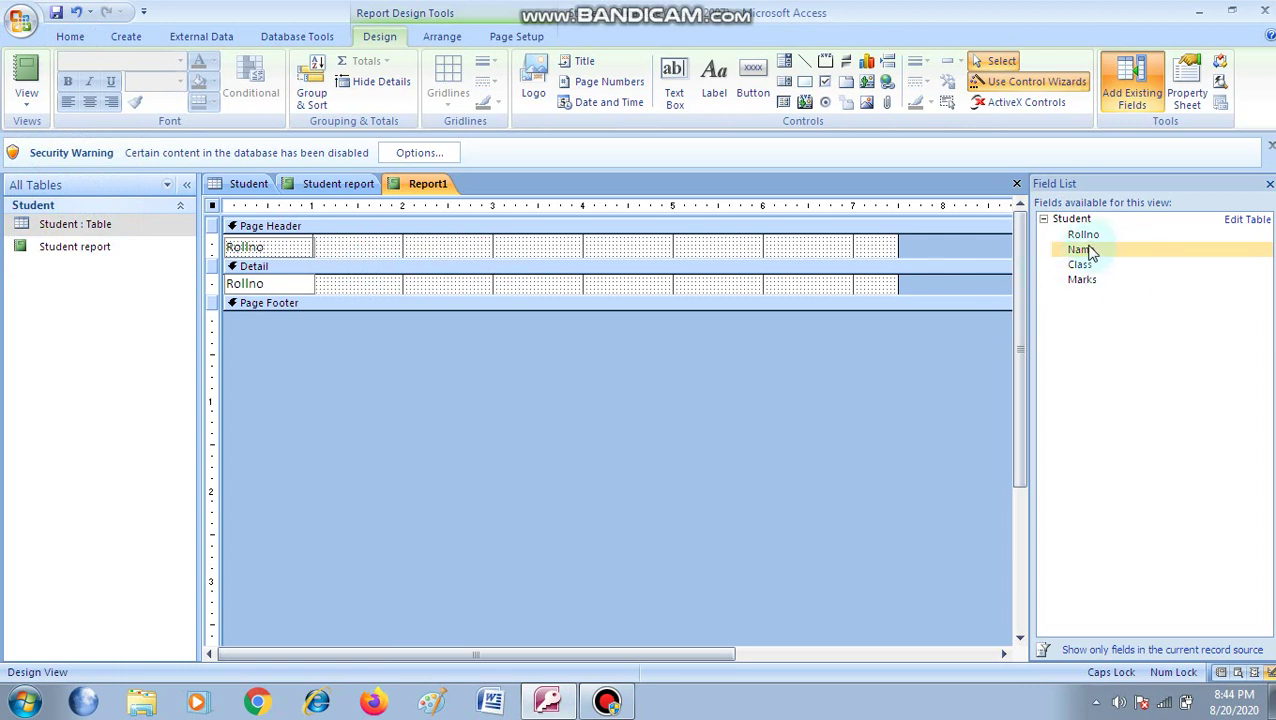
{"action": "left_click_drag", "start_coordinate": [1088, 256], "coordinate": [390, 248]}
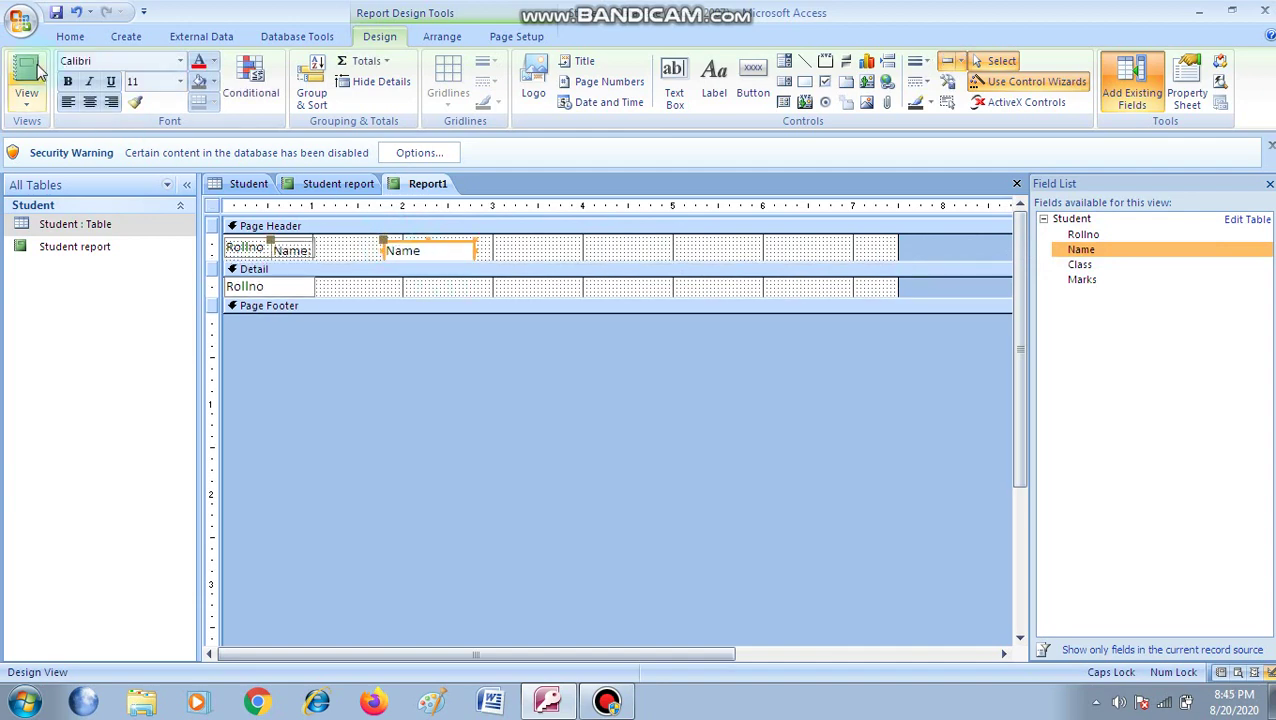
{"action": "left_click", "coordinate": [28, 100]}
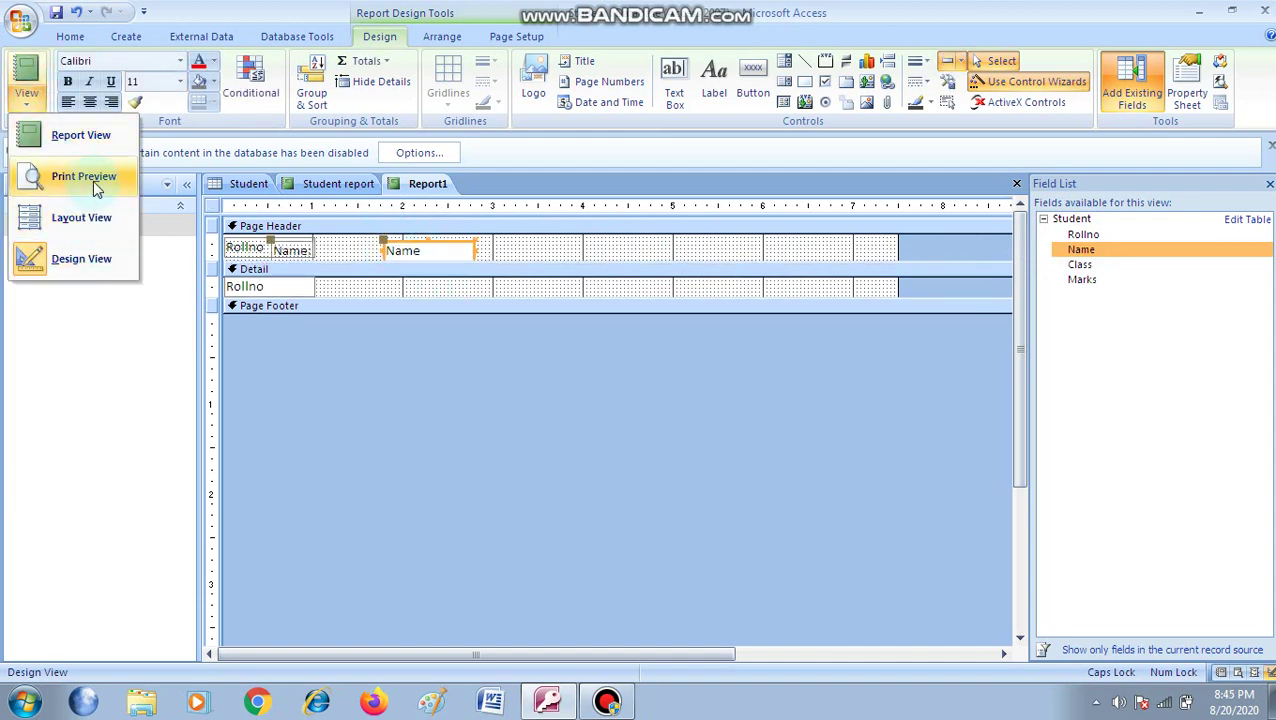
{"action": "left_click", "coordinate": [96, 217]}
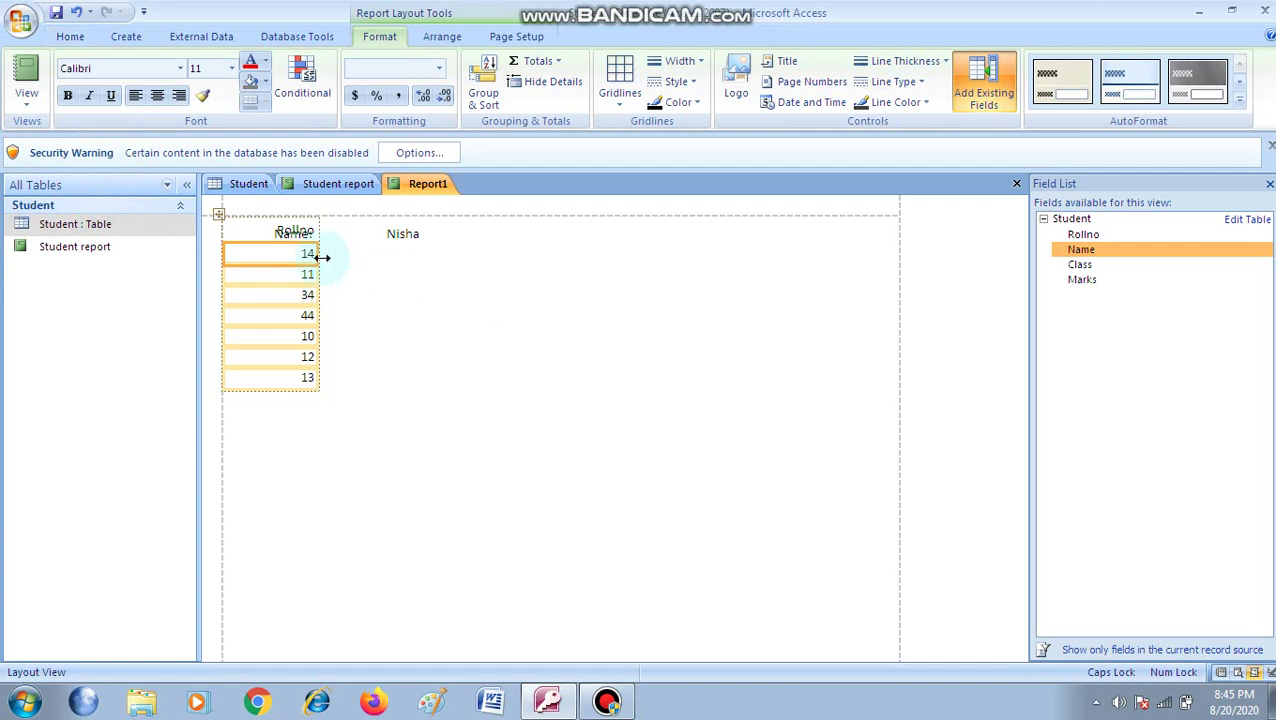
{"action": "left_click_drag", "start_coordinate": [290, 231], "coordinate": [380, 234]}
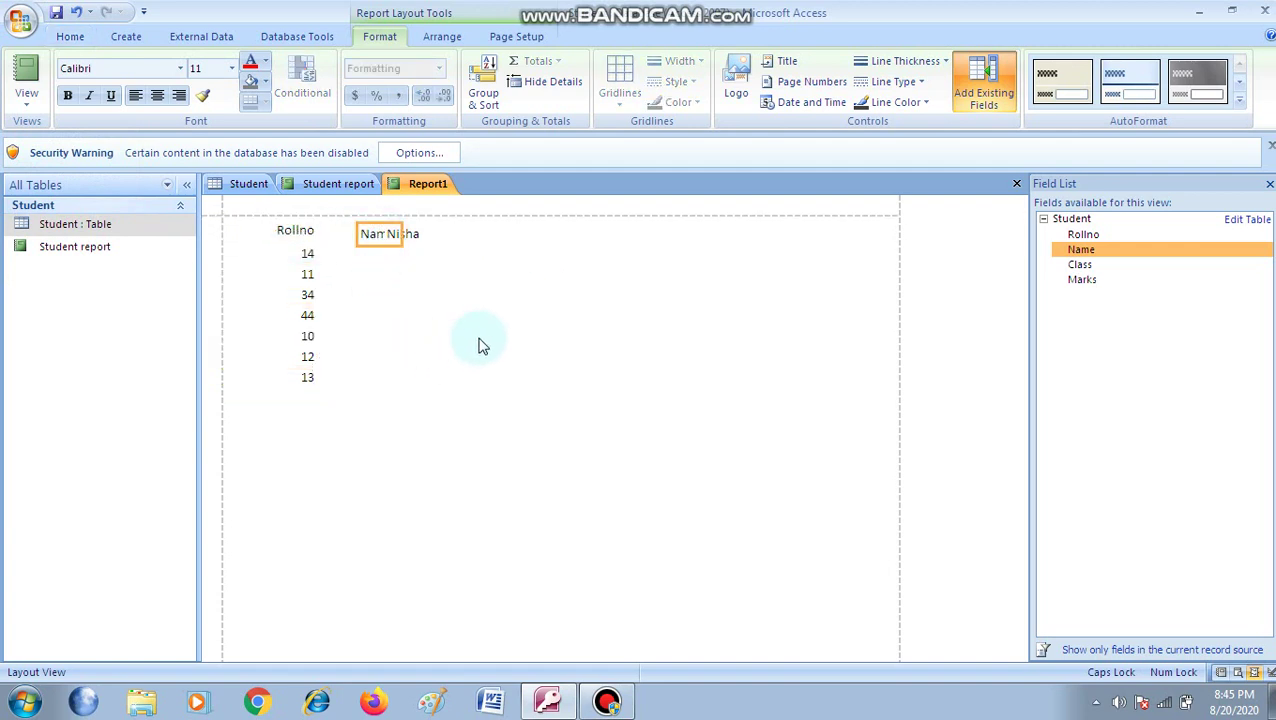
{"action": "key", "text": "ctrl+z"}
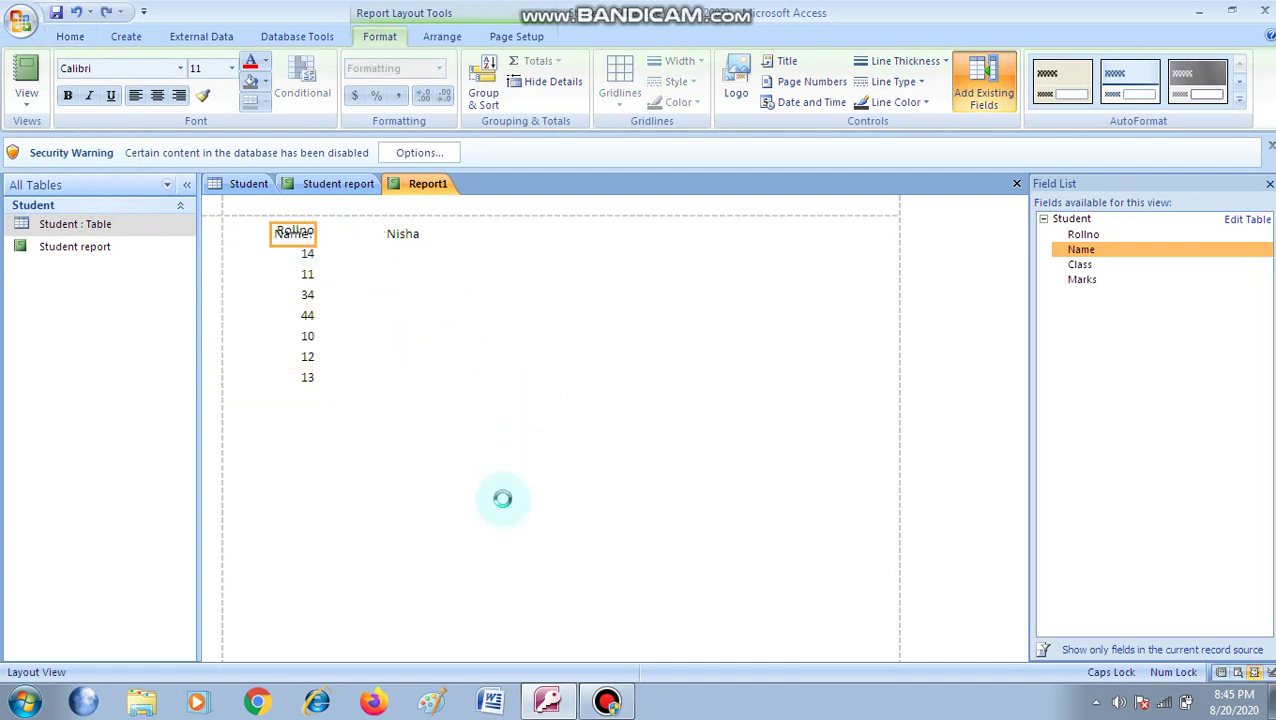
{"action": "key", "text": "ctrl+z"}
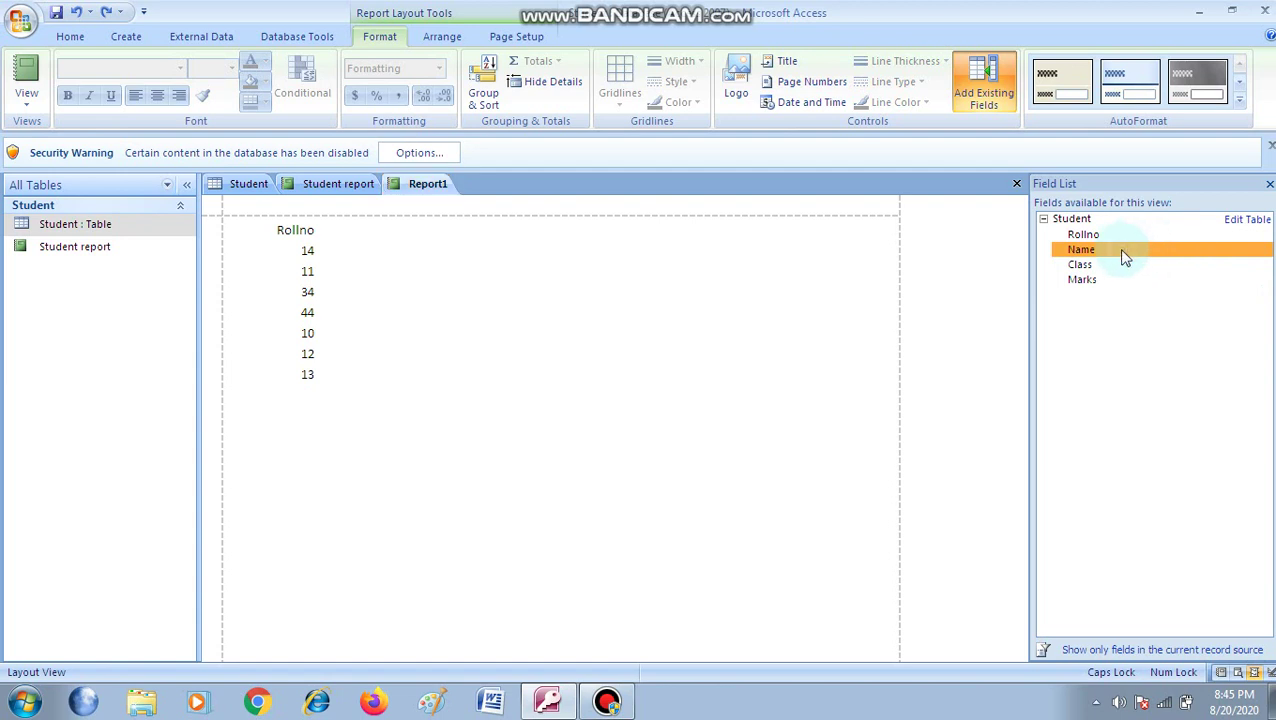
Place the Name column beside Rollno and the Marks column next to Name
{"action": "mouse_move", "coordinate": [1125, 257]}
{"action": "left_mouse_down"}
{"action": "mouse_move", "coordinate": [820, 265]}
{"action": "mouse_move", "coordinate": [395, 242]}
{"action": "left_mouse_up"}
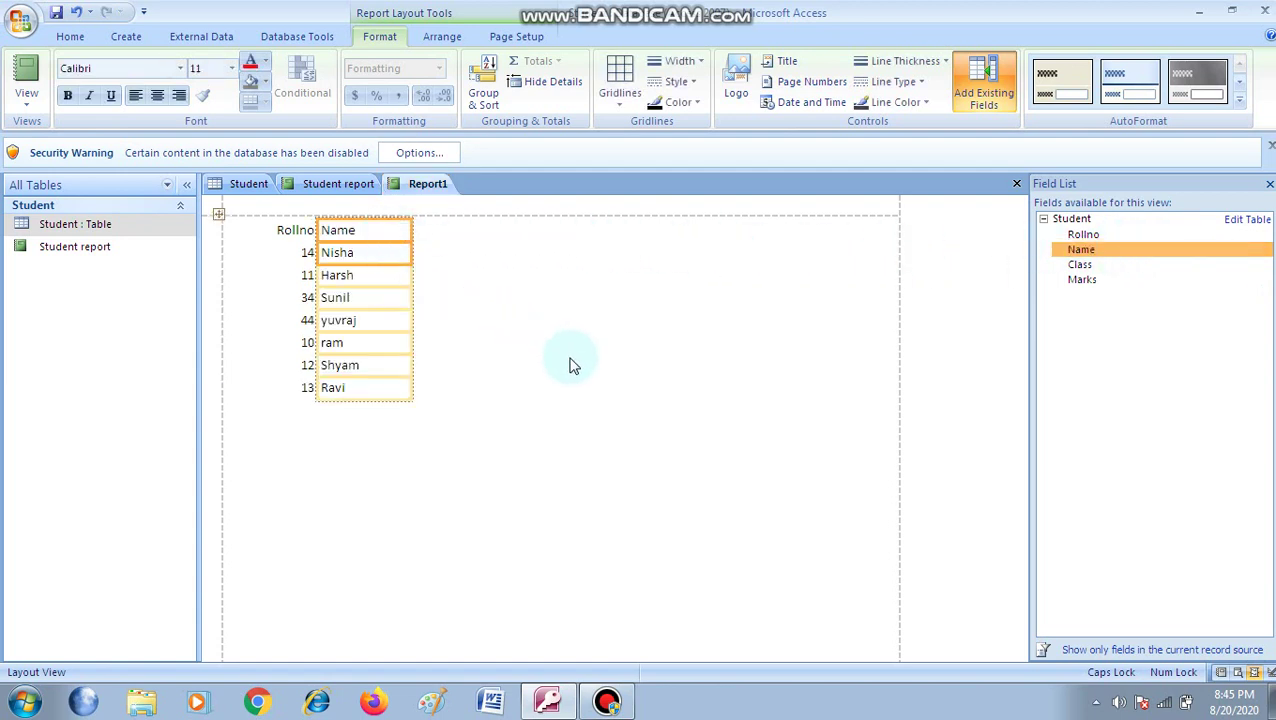
{"action": "left_click", "coordinate": [1081, 283]}
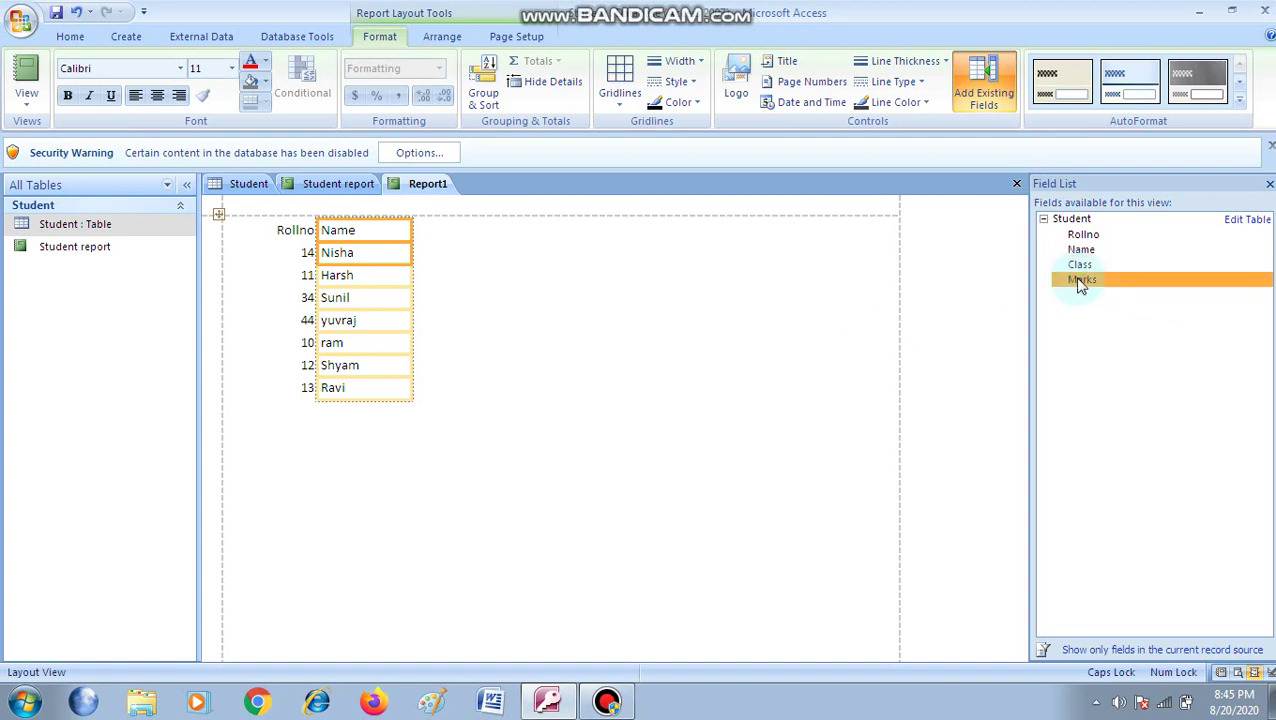
{"action": "left_click_drag", "start_coordinate": [1081, 283], "coordinate": [822, 265]}
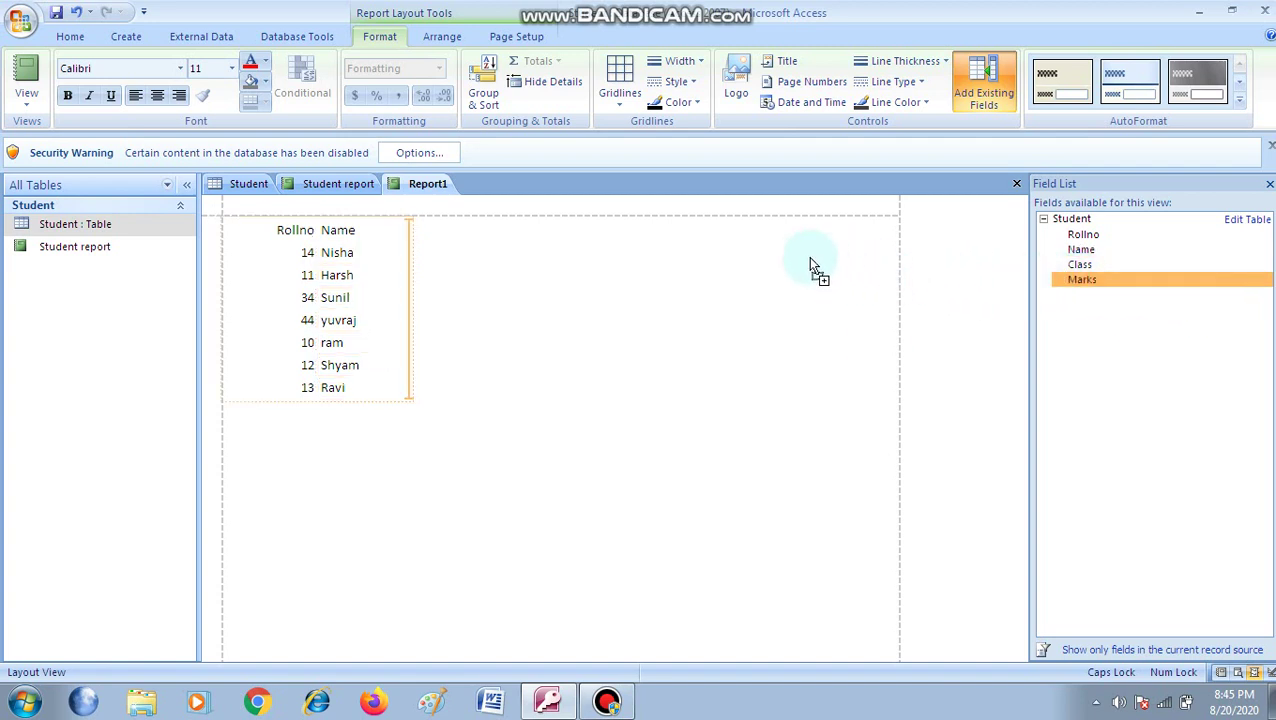
{"action": "left_click_drag", "start_coordinate": [700, 261], "coordinate": [595, 270]}
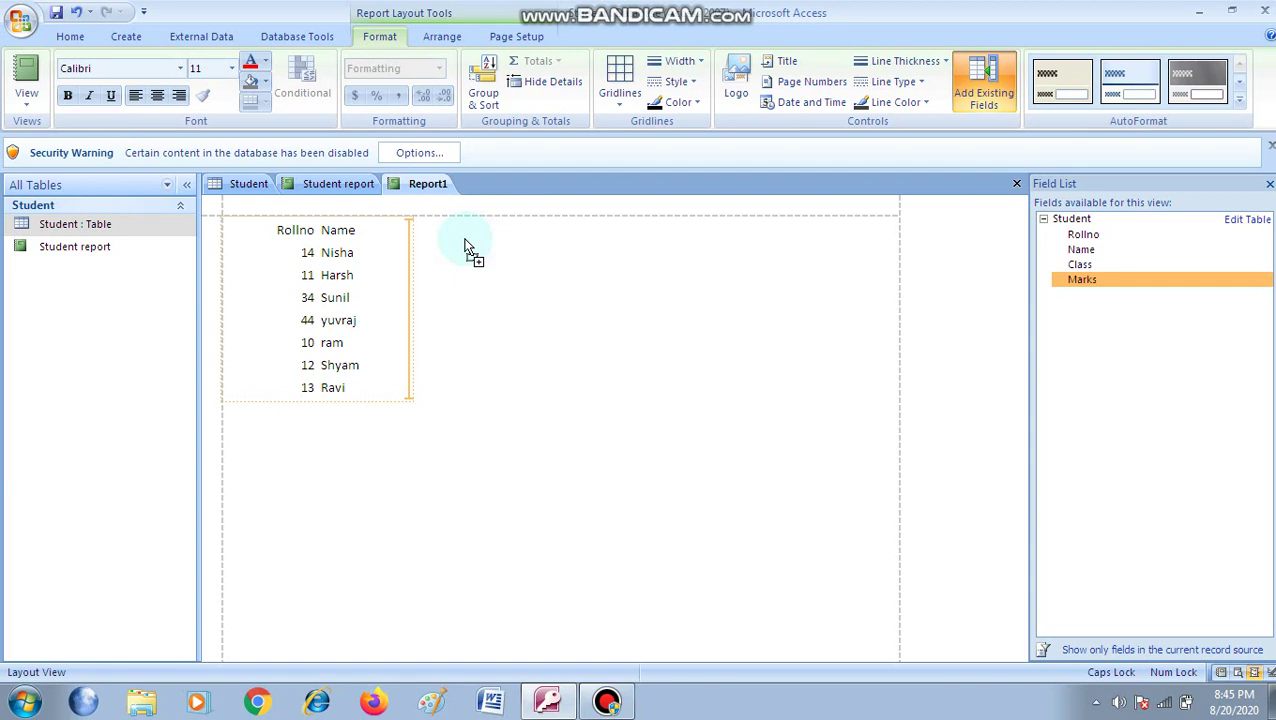
{"action": "left_click_drag", "start_coordinate": [467, 247], "coordinate": [463, 240]}
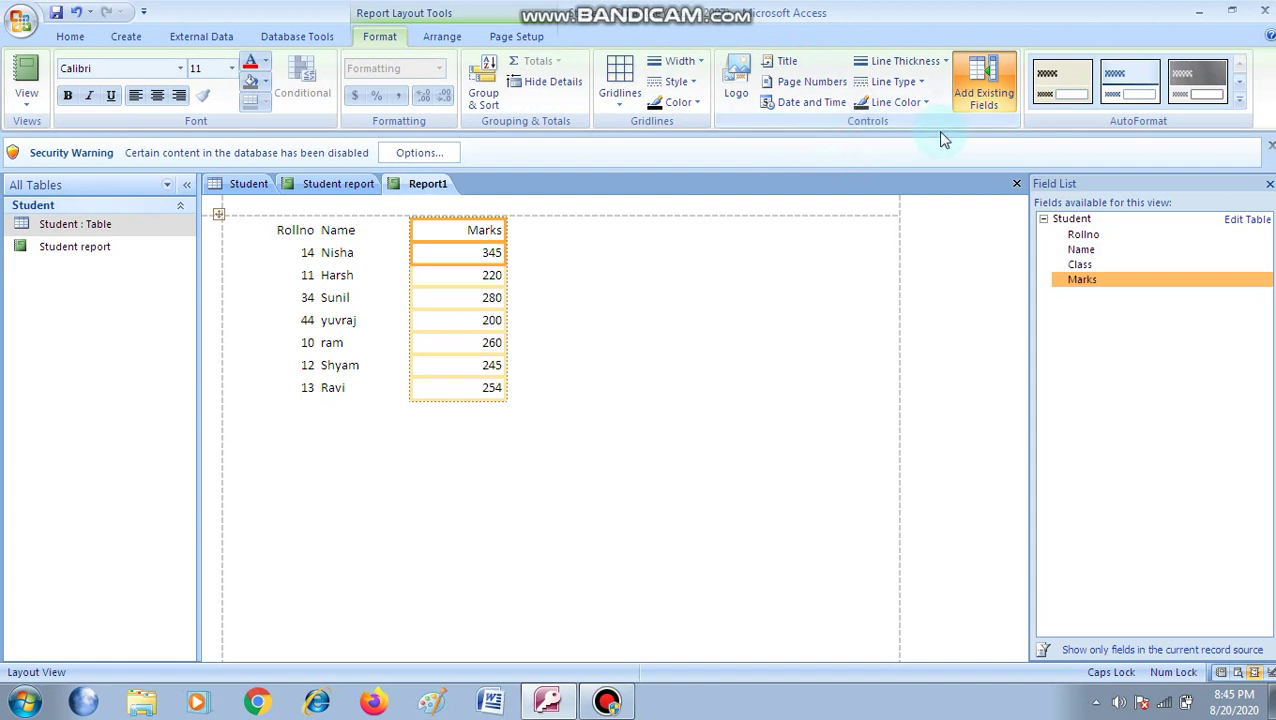
Title Report1 'STUDENT DATA', fixing its capitalisation, and select the title text
{"action": "left_click", "coordinate": [786, 65]}
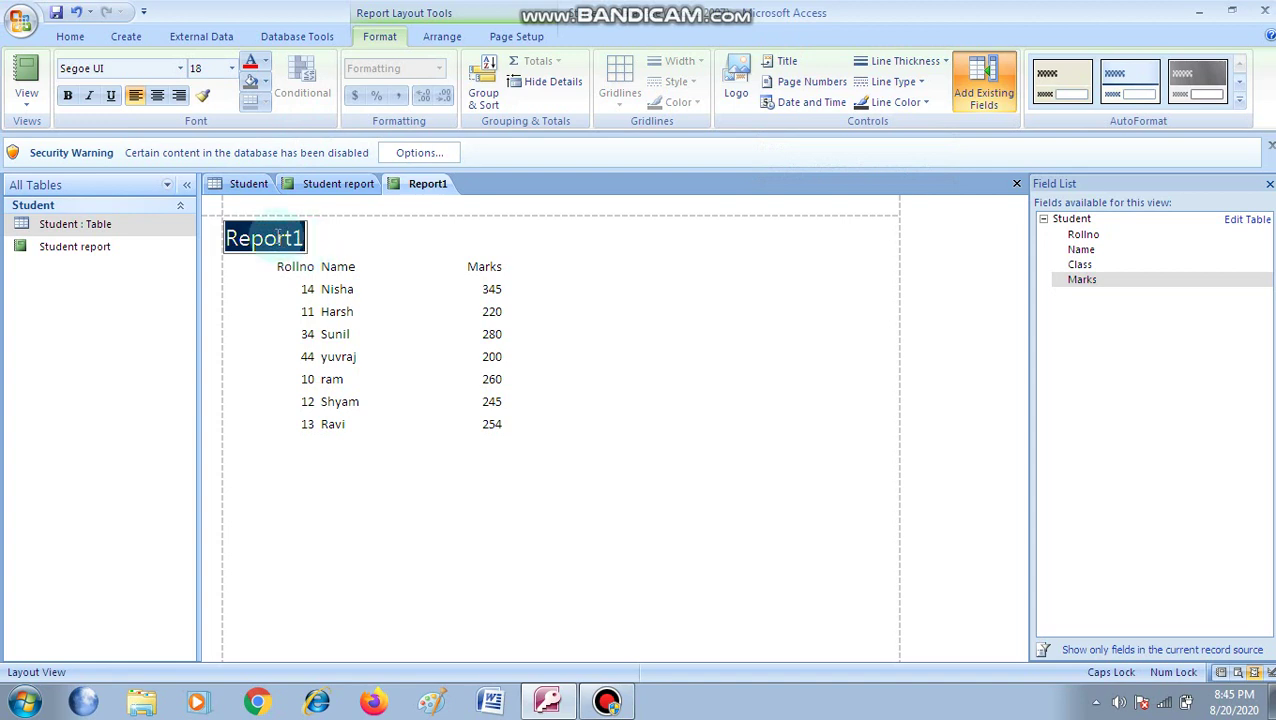
{"action": "type", "text": "sTU"}
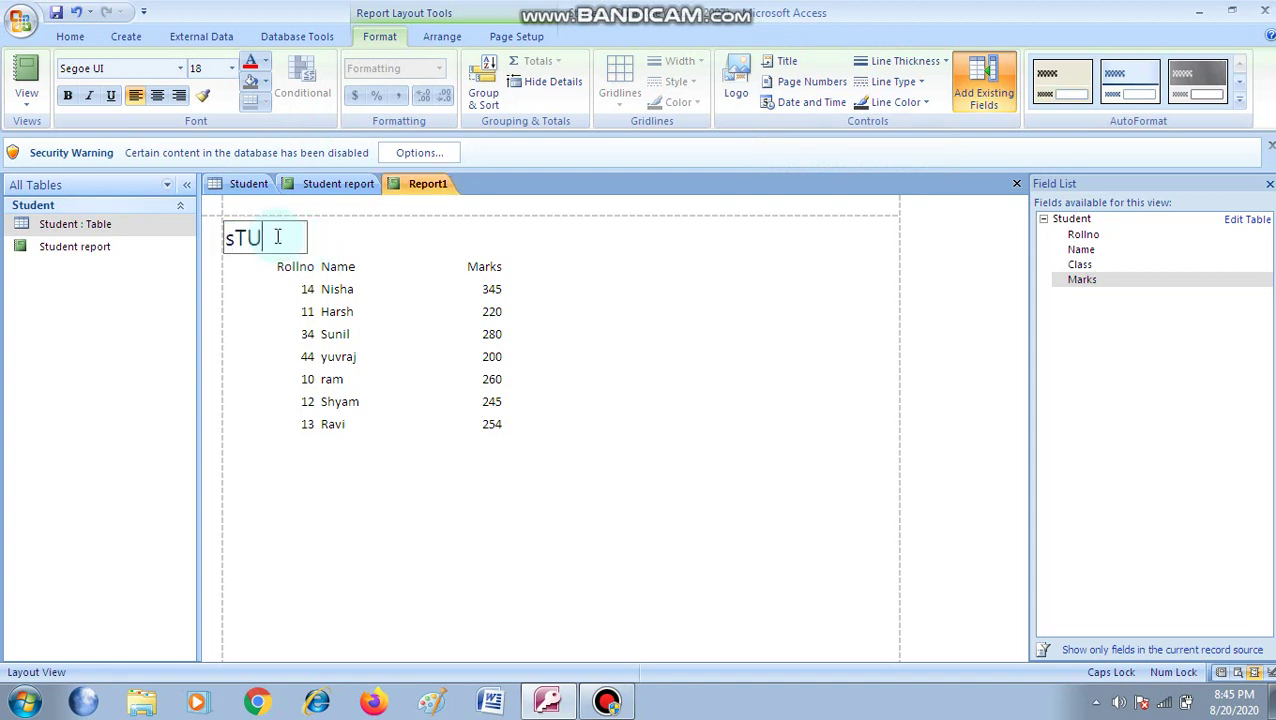
{"action": "type", "text": "DENT"}
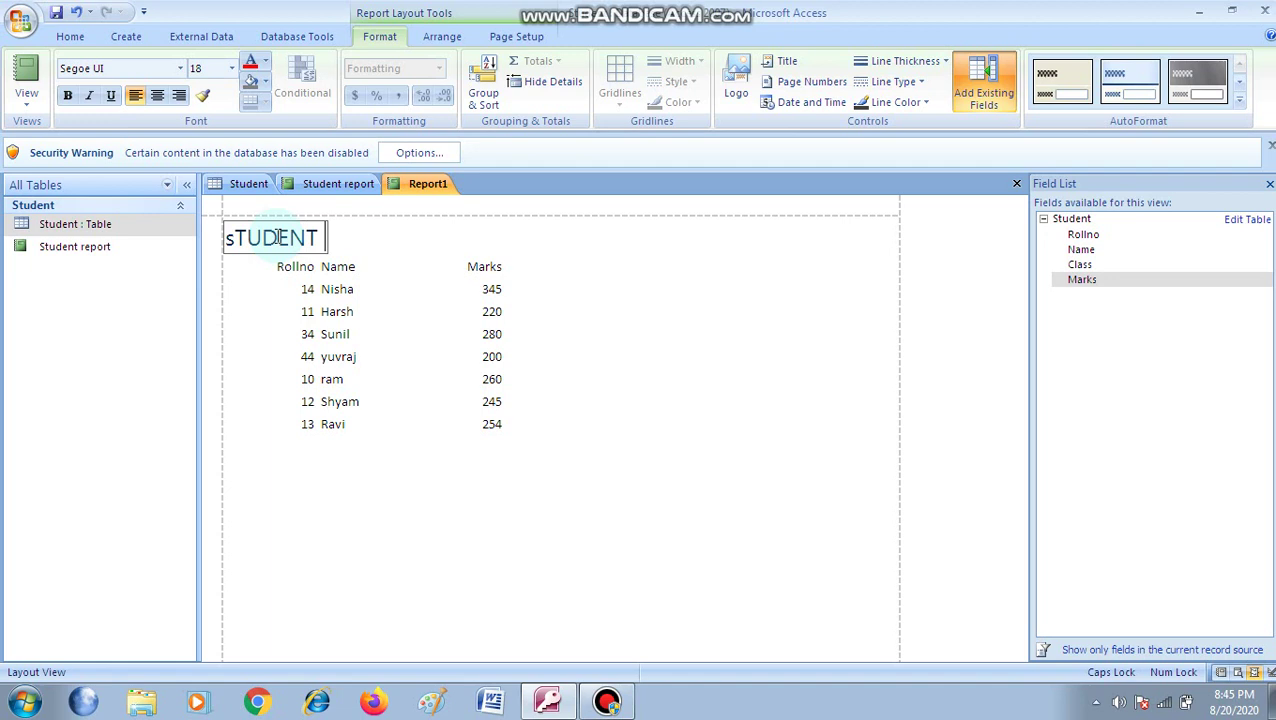
{"action": "type", "text": " dAT"}
{"action": "key", "text": "BackSpace"}
{"action": "key", "text": "BackSpace"}
{"action": "key", "text": "BackSpace"}
{"action": "key", "text": "BackSpace"}
{"action": "type", "text": "DATA"}
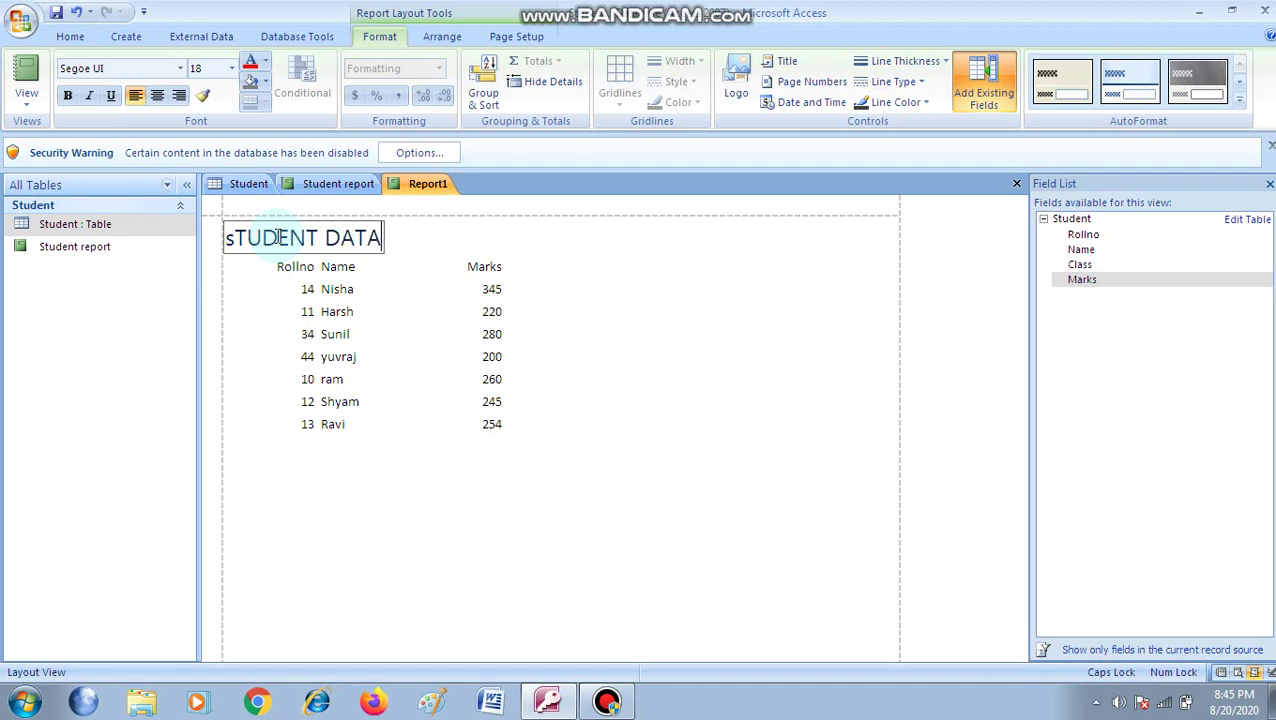
{"action": "left_click", "coordinate": [237, 243]}
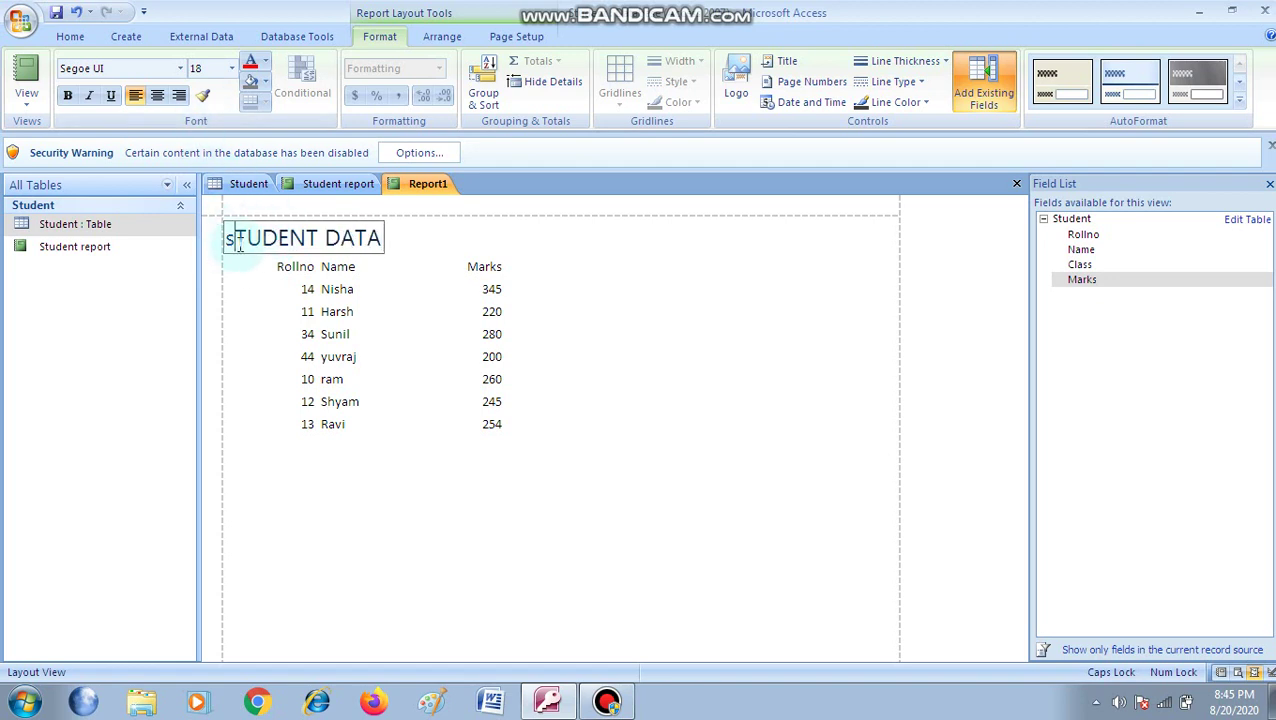
{"action": "key", "text": "BackSpace"}
{"action": "type", "text": "S"}
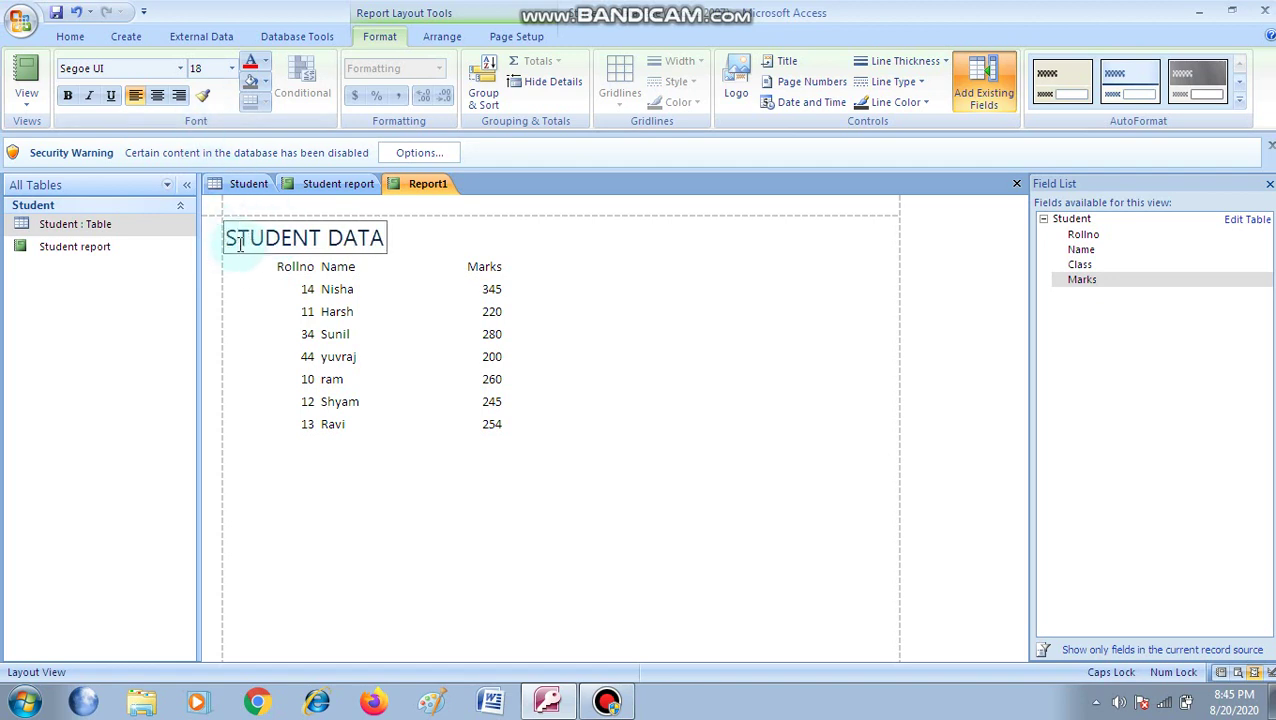
{"action": "left_click_drag", "start_coordinate": [233, 243], "coordinate": [392, 156]}
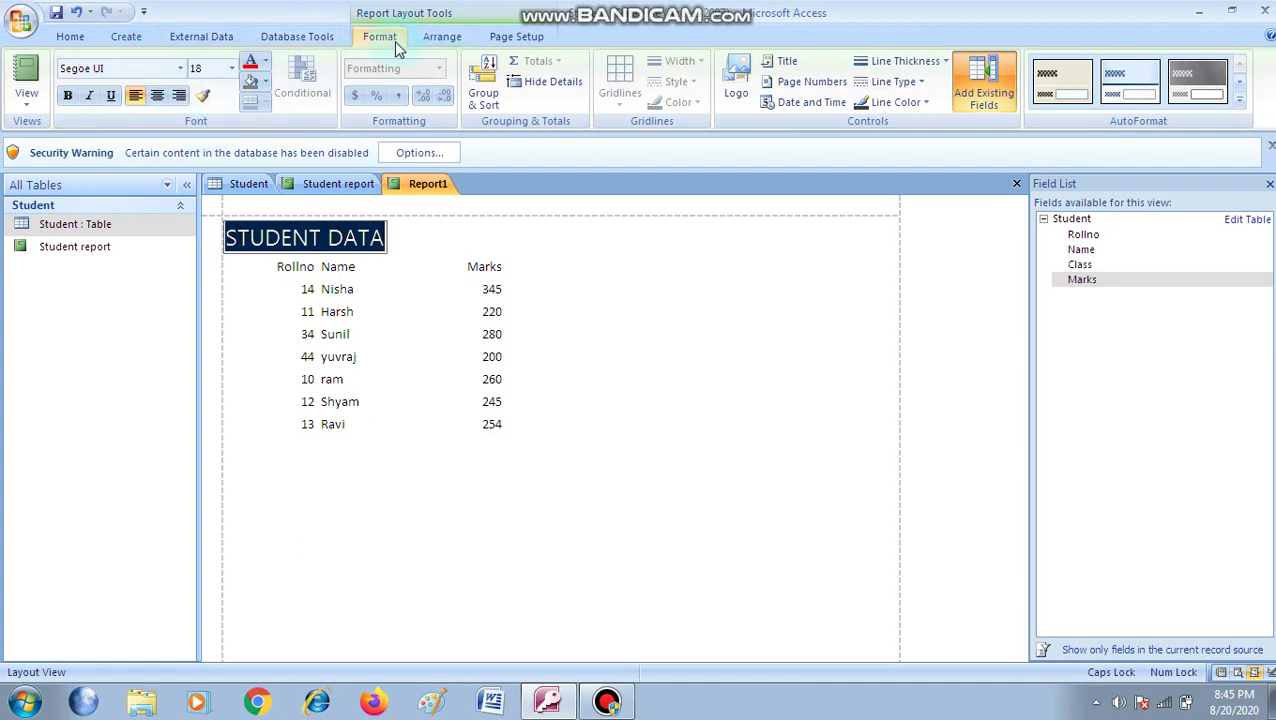
Make the STUDENT DATA title bold, underlined and centred, stretching its box across the header
{"action": "left_click", "coordinate": [67, 95]}
{"action": "left_click", "coordinate": [112, 96]}
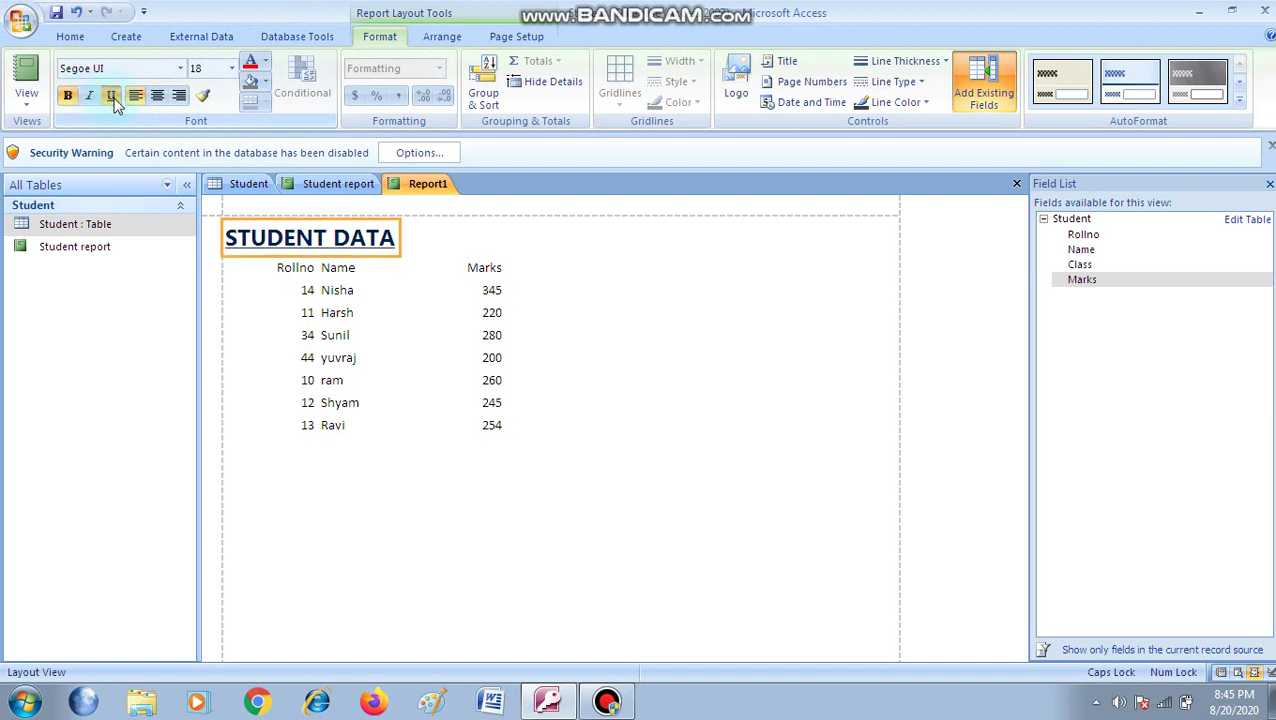
{"action": "left_click", "coordinate": [158, 96]}
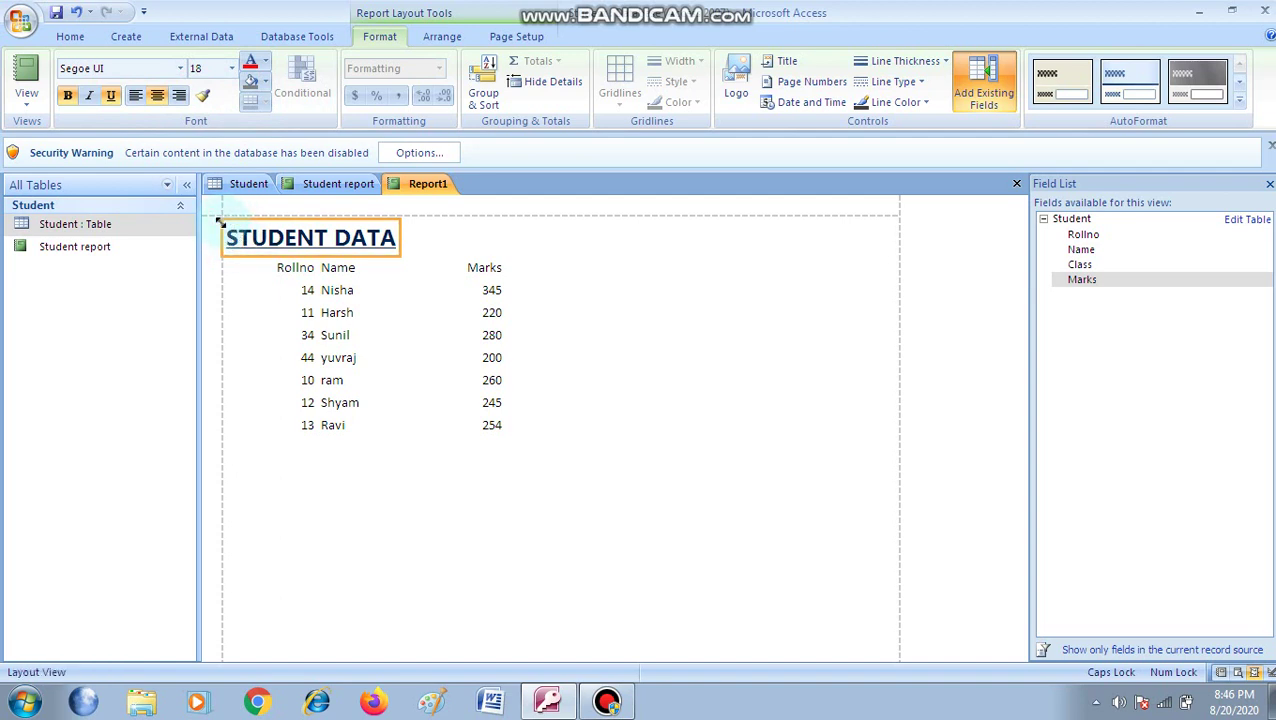
{"action": "left_click_drag", "start_coordinate": [228, 228], "coordinate": [473, 228]}
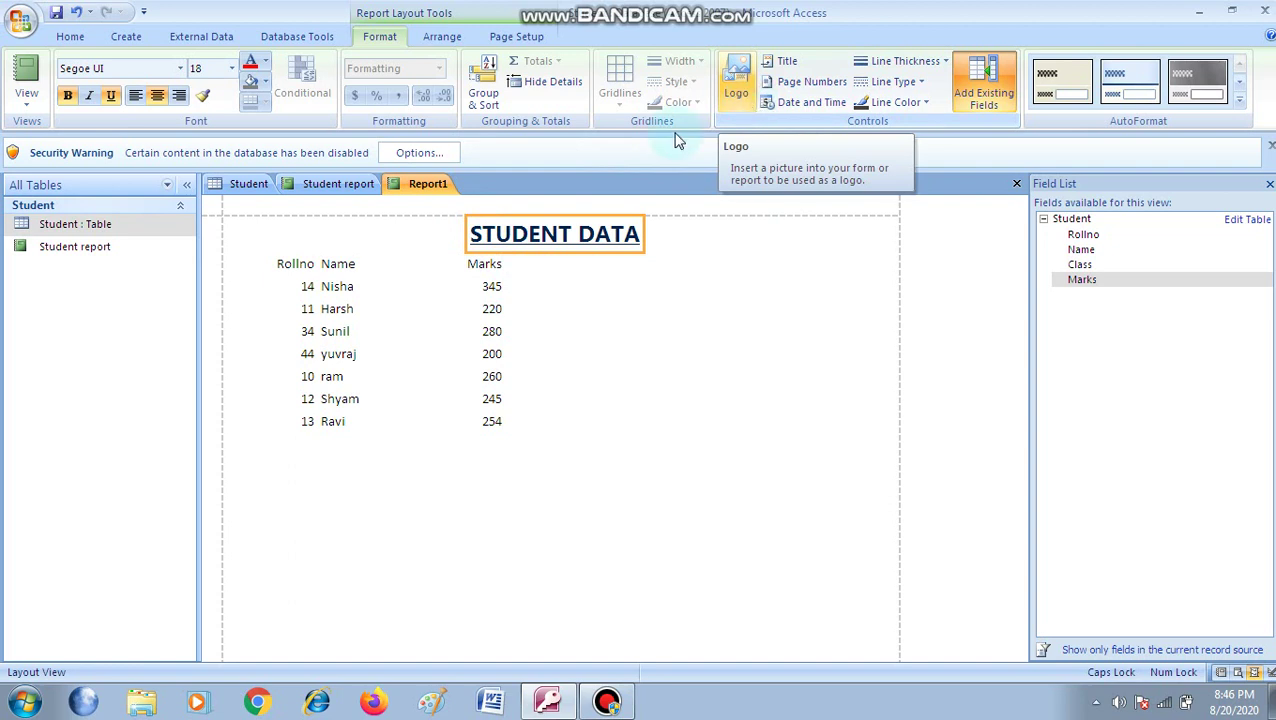
{"action": "left_click", "coordinate": [516, 334]}
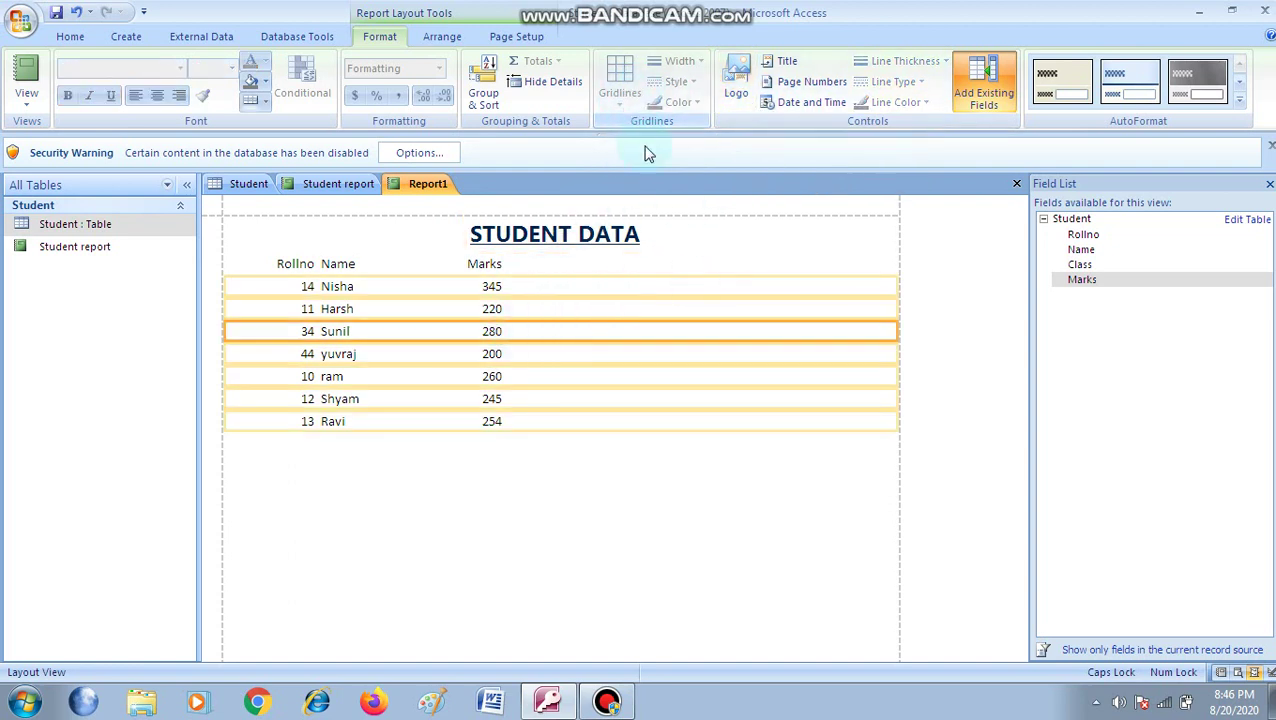
{"action": "left_click", "coordinate": [30, 110]}
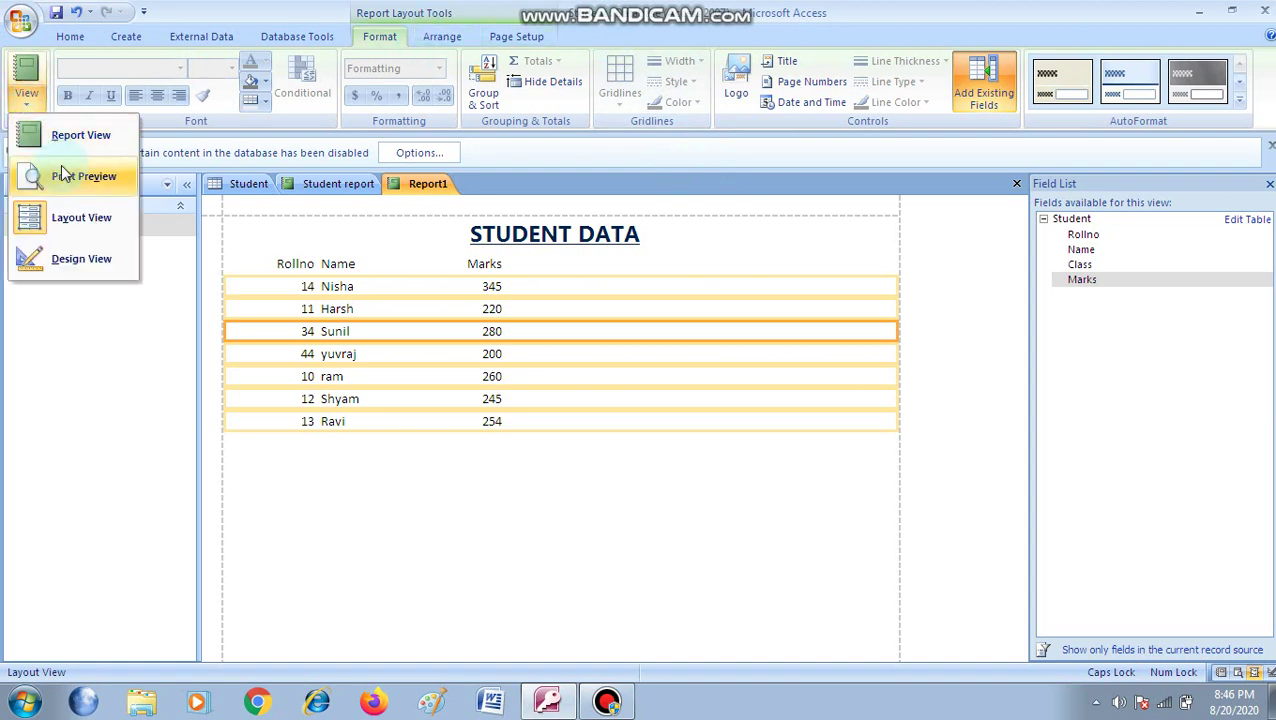
{"action": "left_click", "coordinate": [95, 142]}
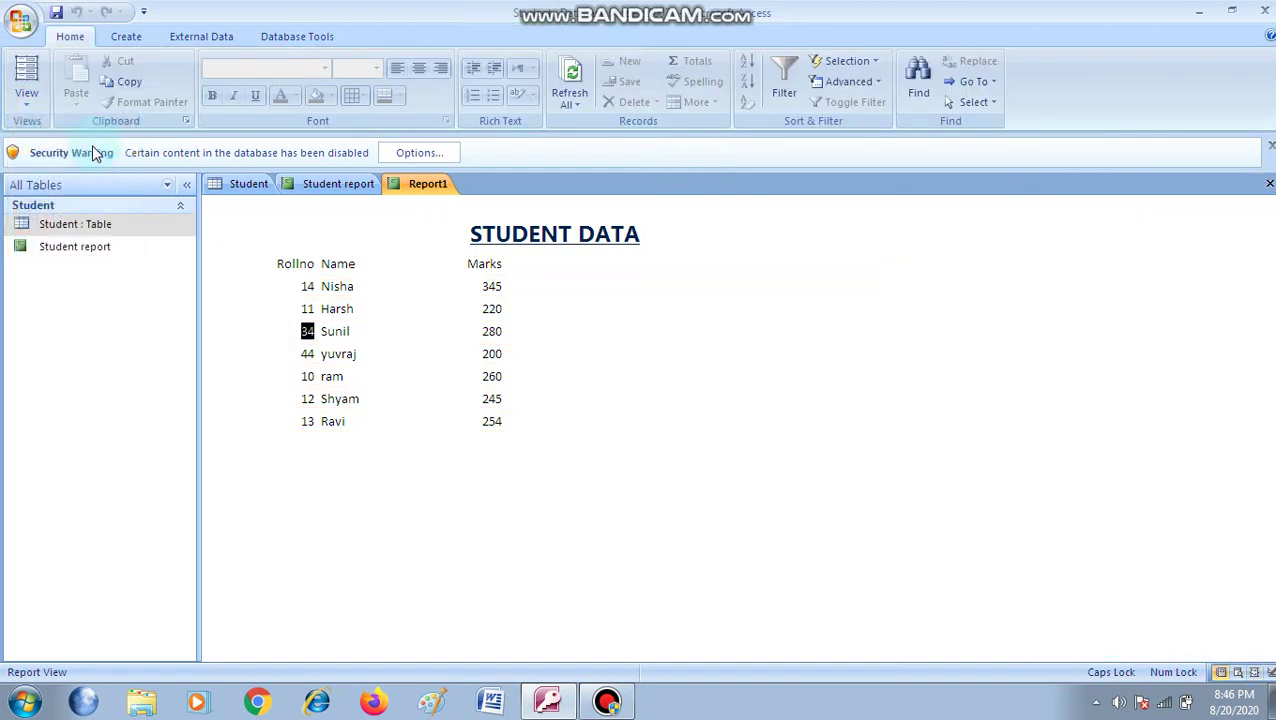
{"action": "left_click", "coordinate": [26, 91]}
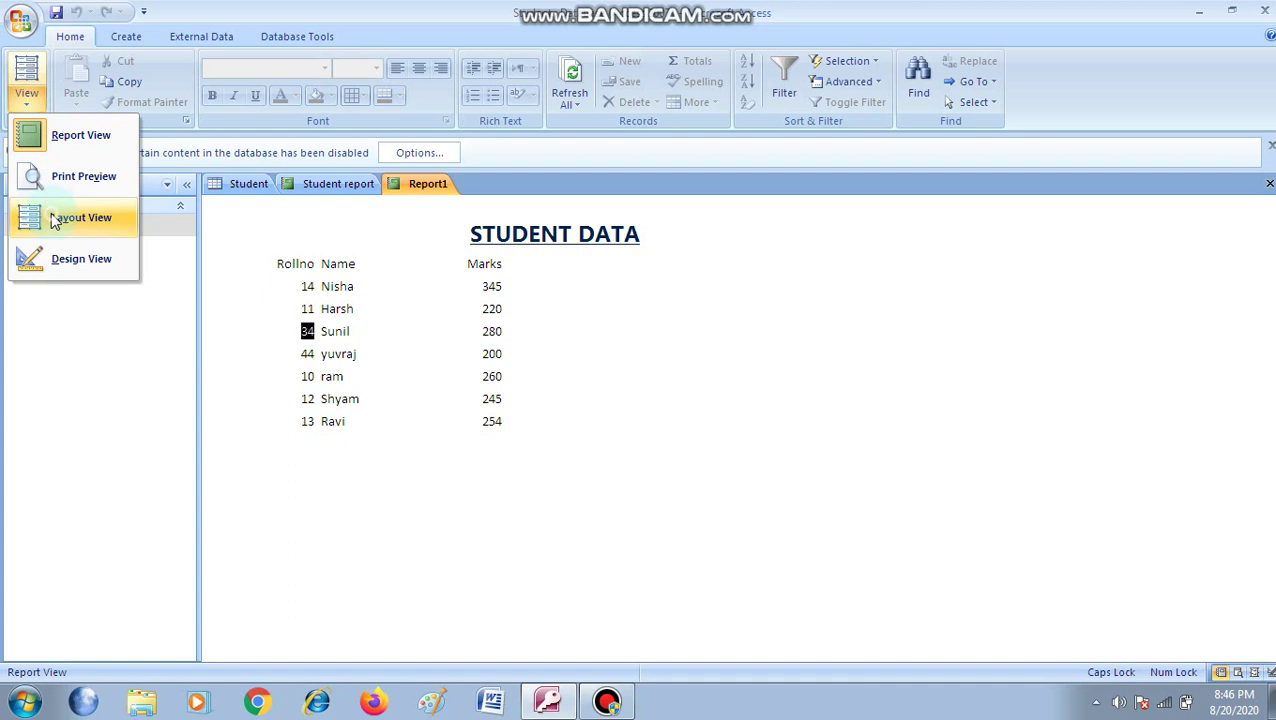
{"action": "left_click", "coordinate": [51, 218]}
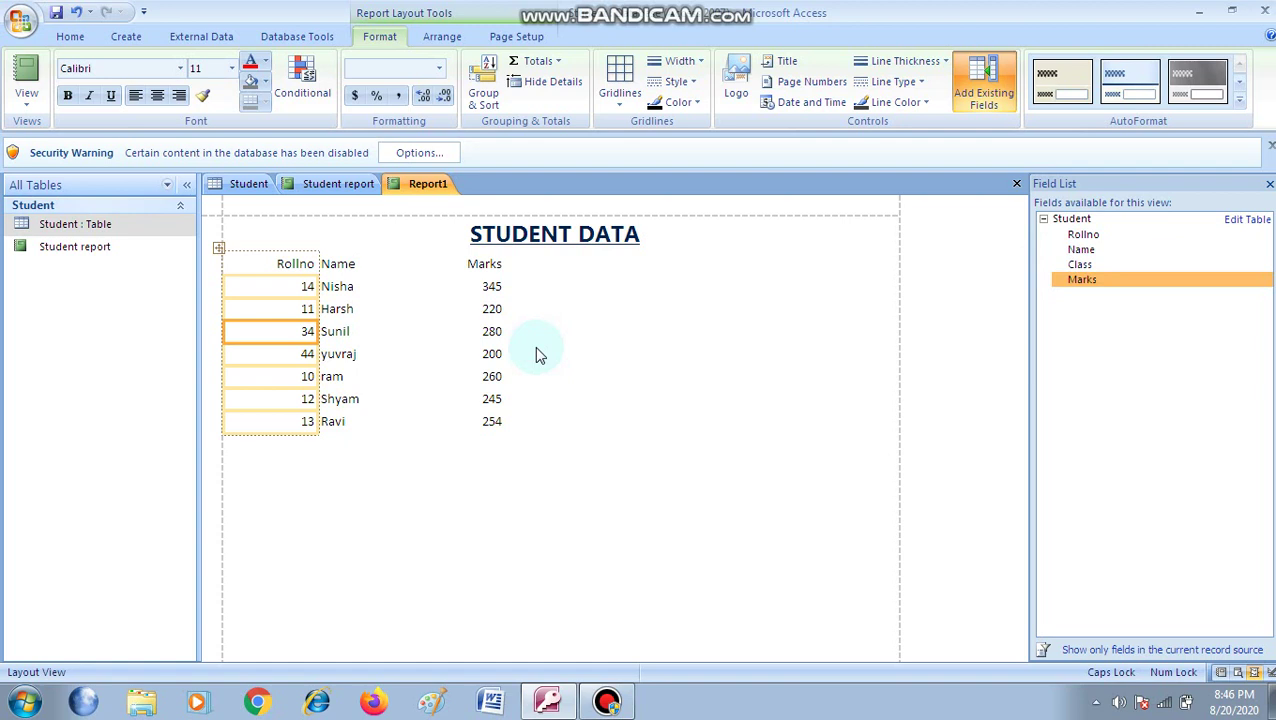
Try the teal AutoFormat on Report1, then switch to the dark navy style
{"action": "left_click", "coordinate": [1240, 104]}
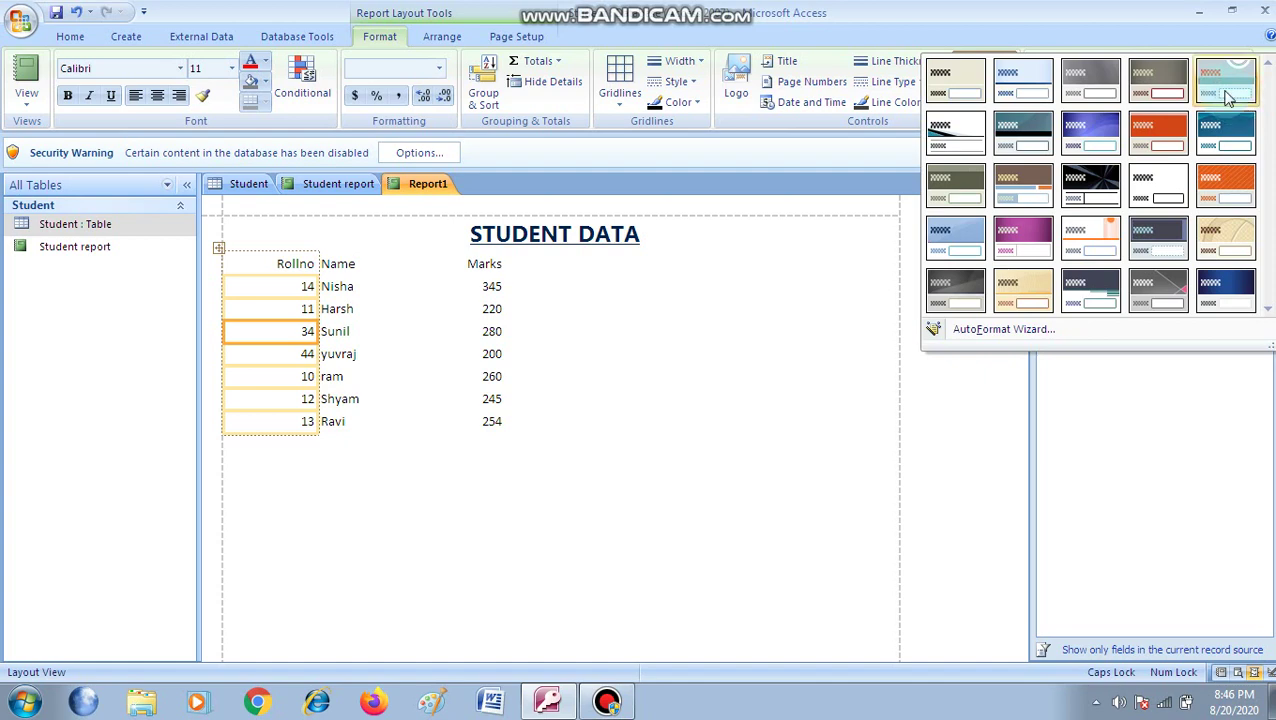
{"action": "left_click", "coordinate": [1218, 138]}
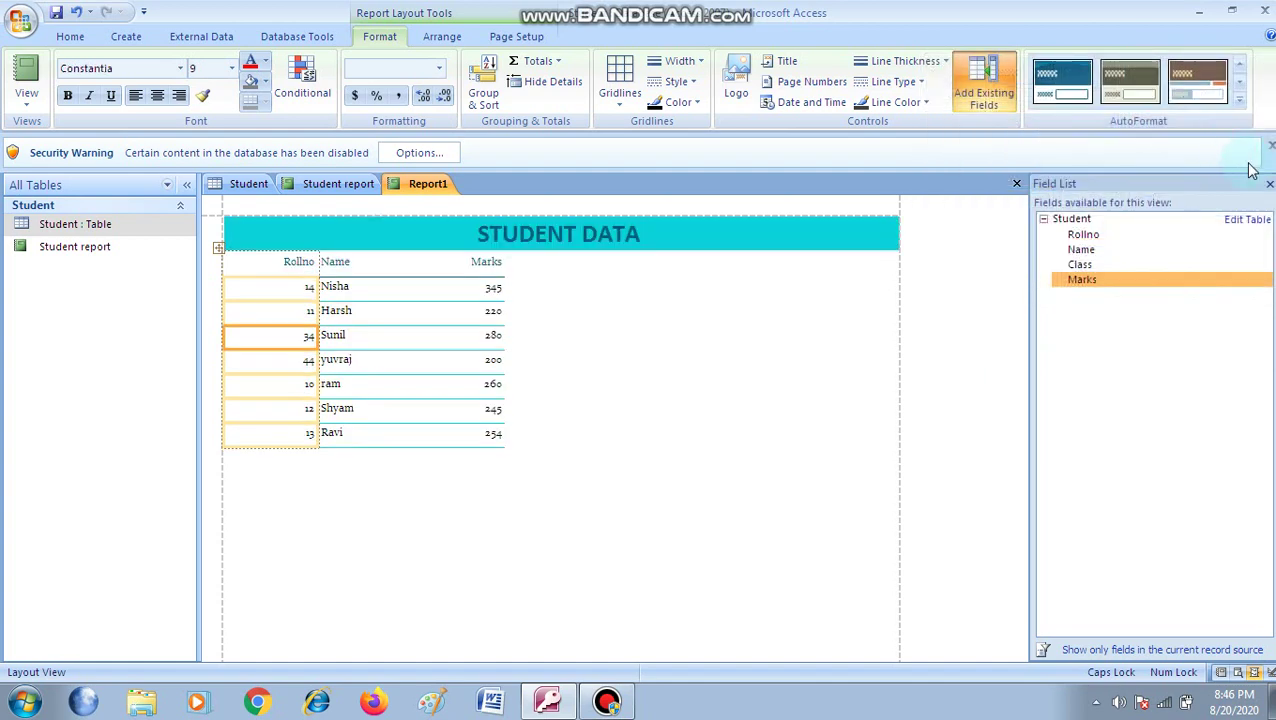
{"action": "left_click", "coordinate": [1244, 104]}
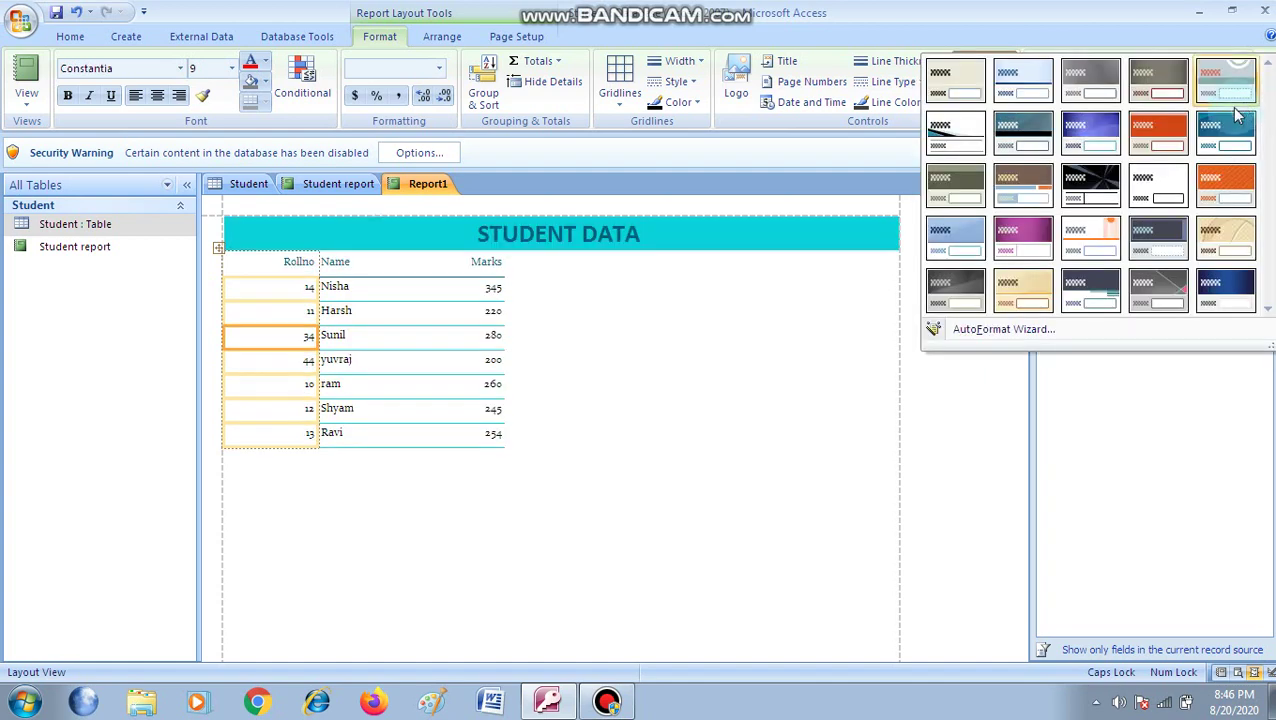
{"action": "left_click", "coordinate": [1090, 288]}
{"action": "left_click", "coordinate": [1256, 282]}
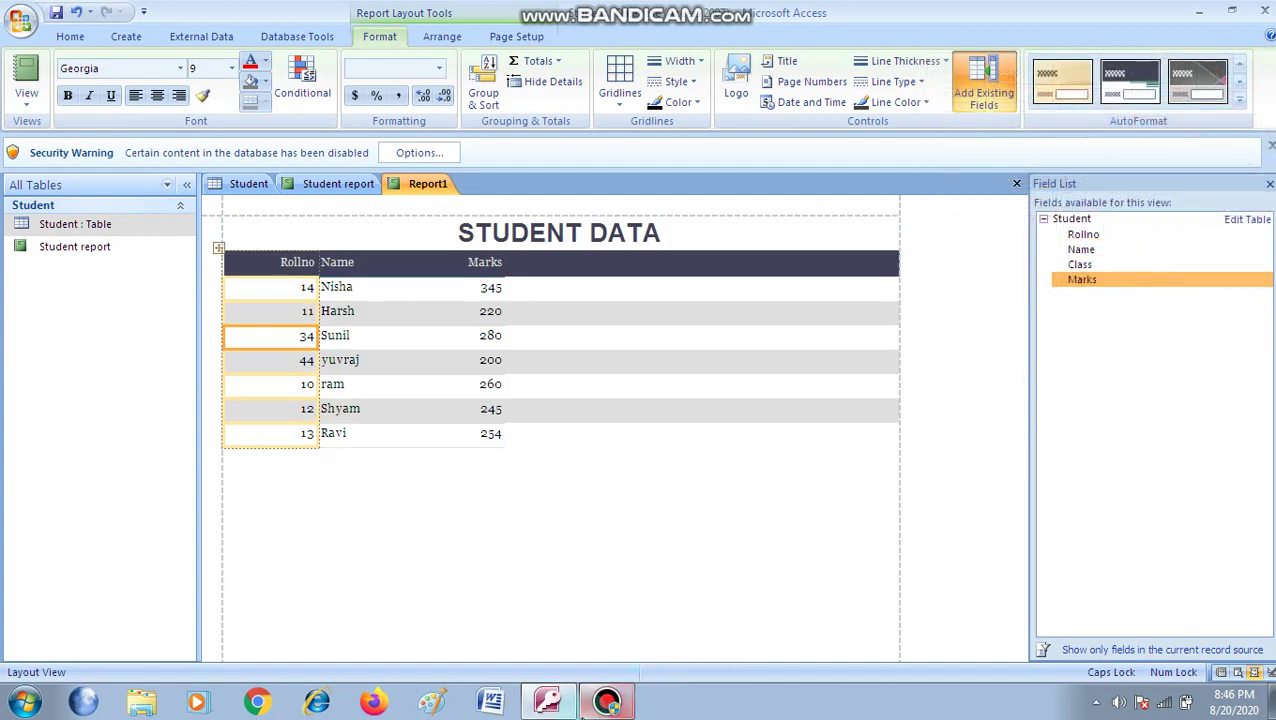
{"action": "mouse_move", "coordinate": [575, 710]}
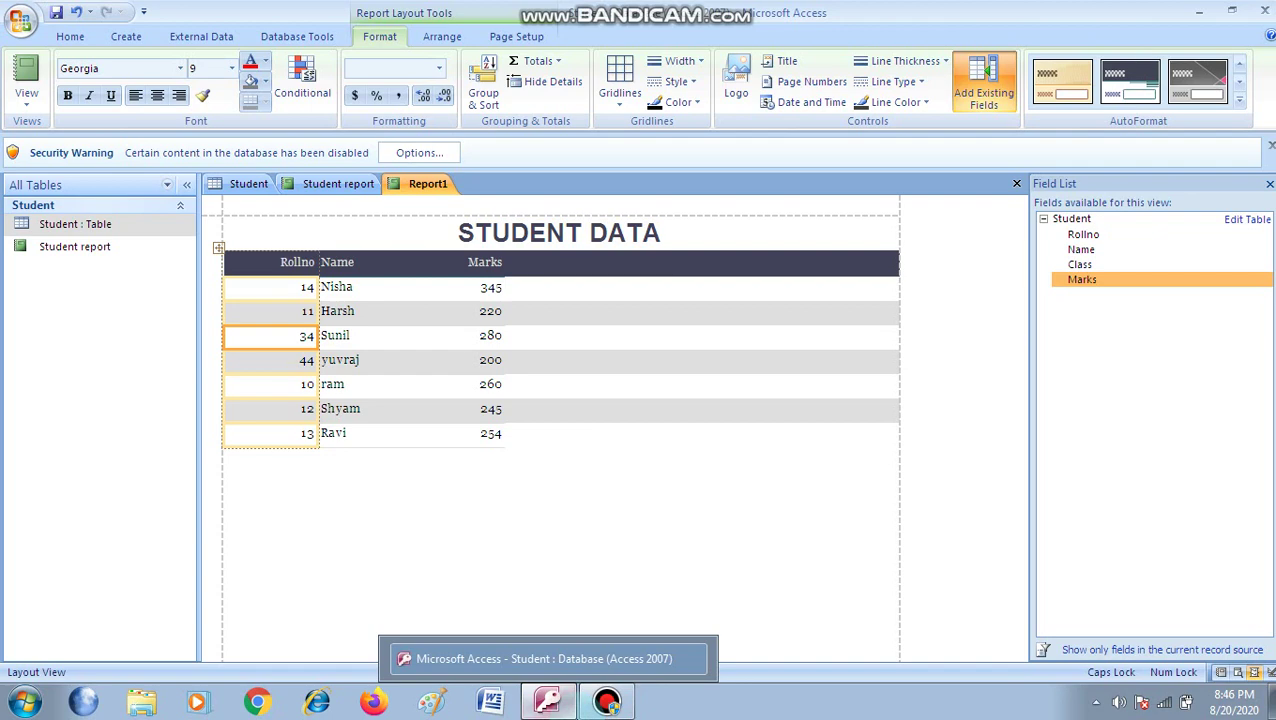
Generate a quick report from the Student table showing Rollno, Name, Class and Marks
{"action": "left_click", "coordinate": [127, 37]}
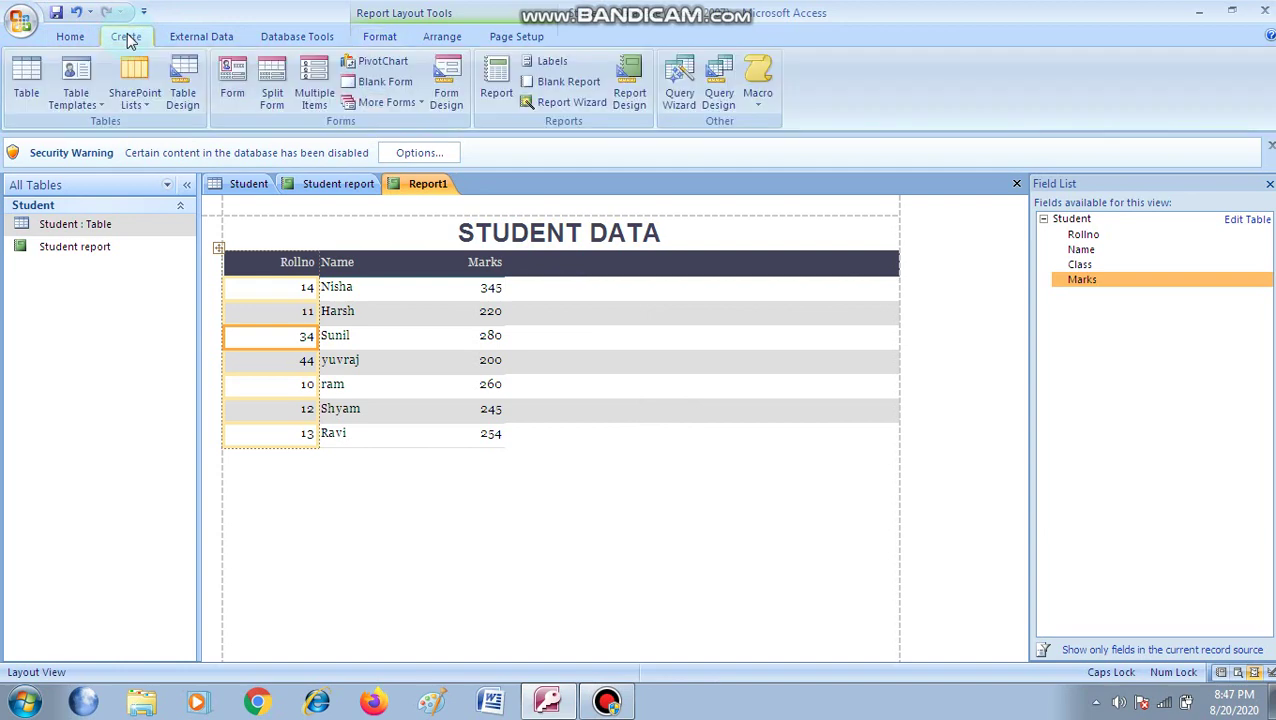
{"action": "left_click", "coordinate": [247, 186]}
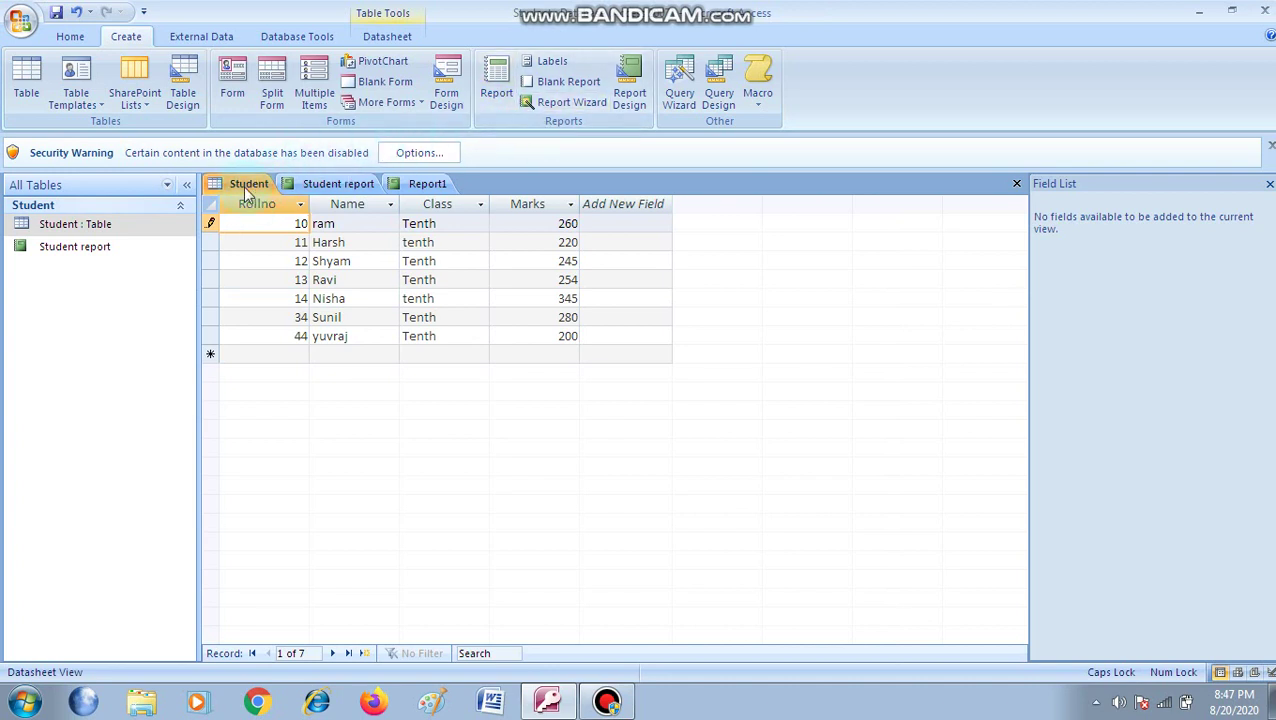
{"action": "left_click", "coordinate": [500, 85]}
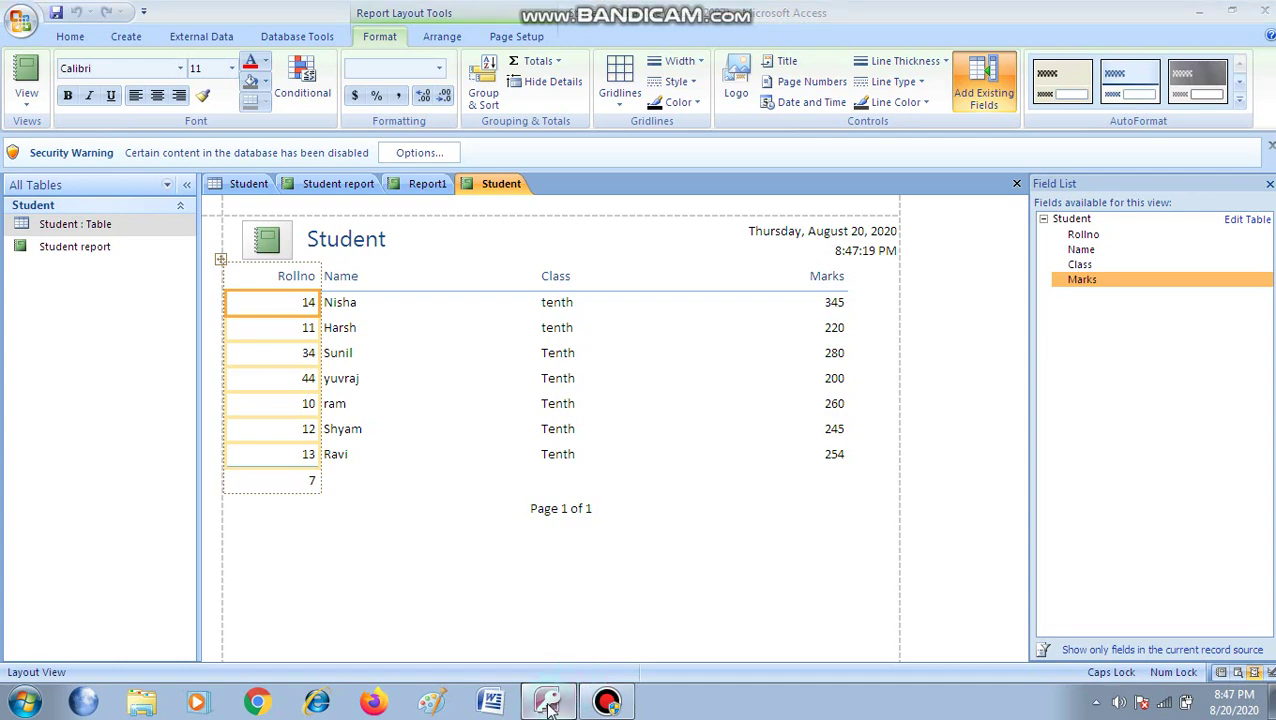
{"action": "left_click", "coordinate": [547, 703]}
{"action": "left_click", "coordinate": [547, 703]}
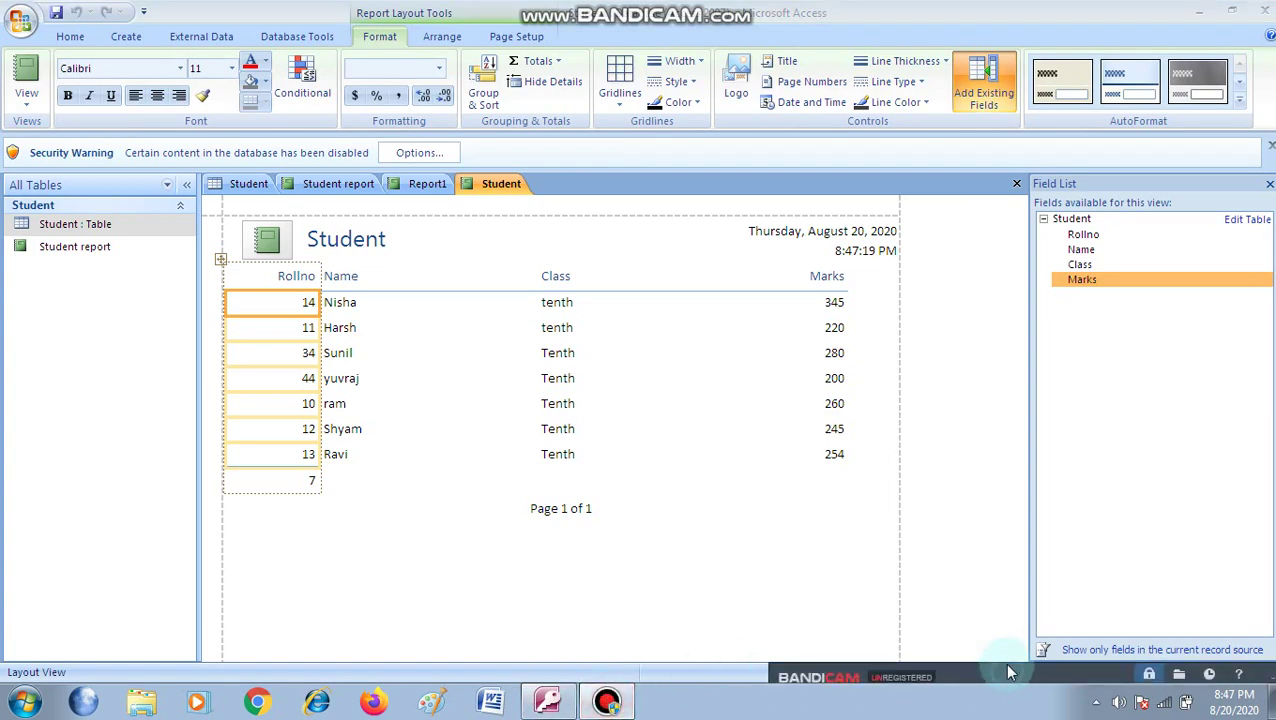
{"action": "mouse_move", "coordinate": [1008, 610]}
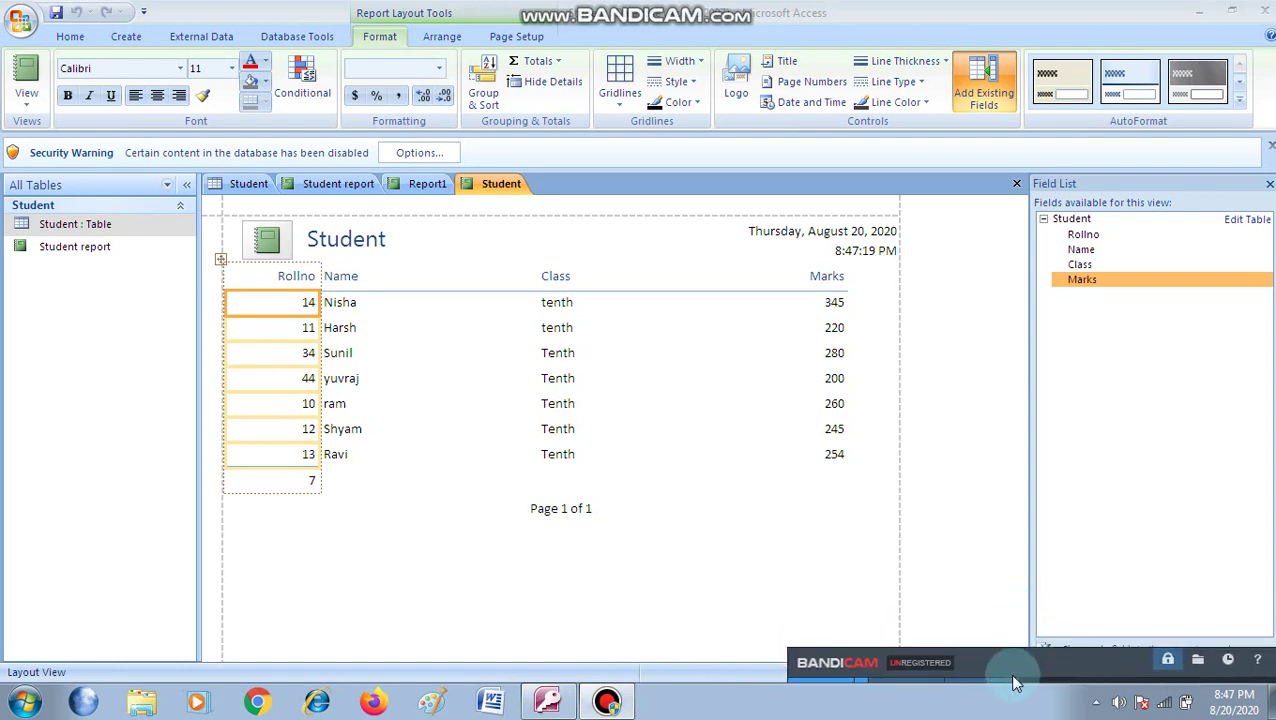